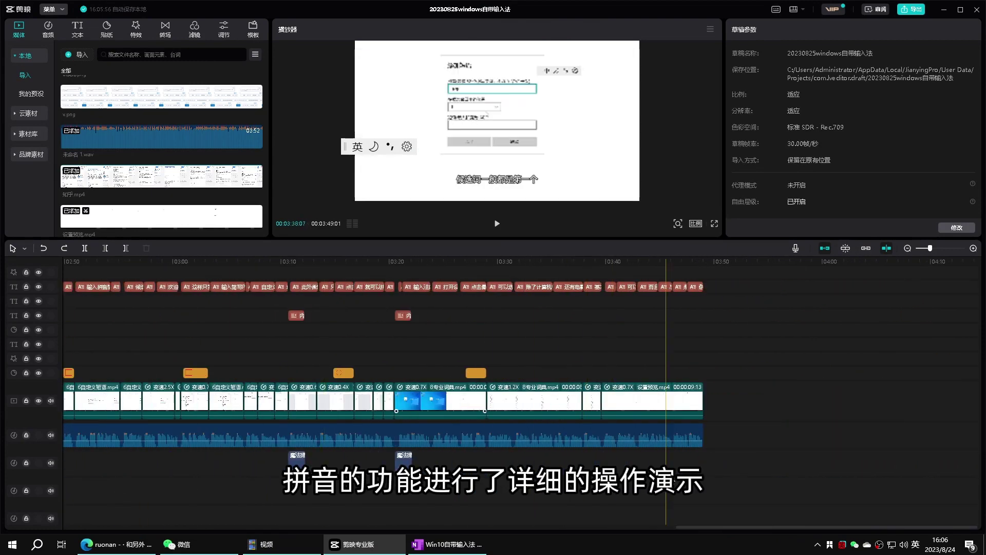
click(697, 481)
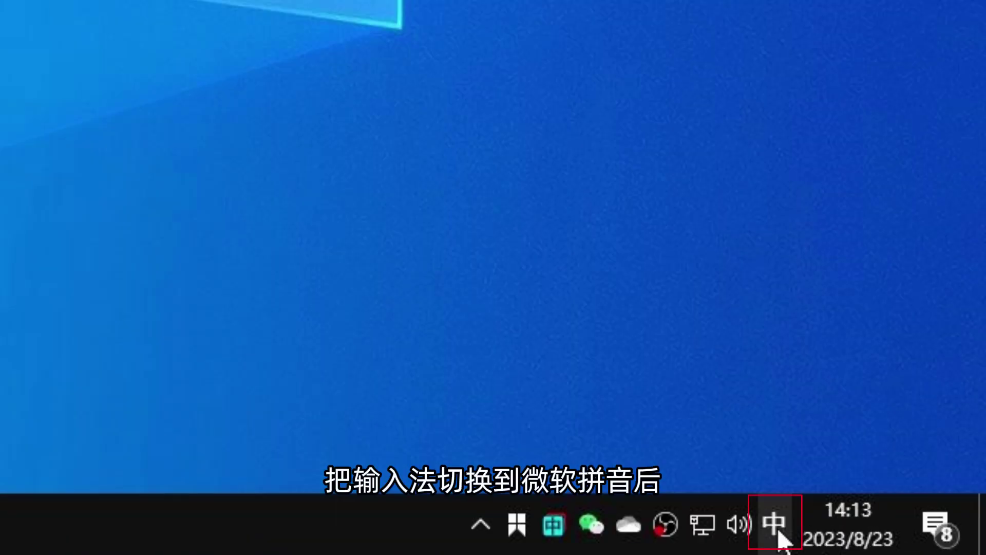
Open the Microsoft Pinyin settings and check the pinyin type options (选择拼音设置) on the General page.
right_click(778, 533)
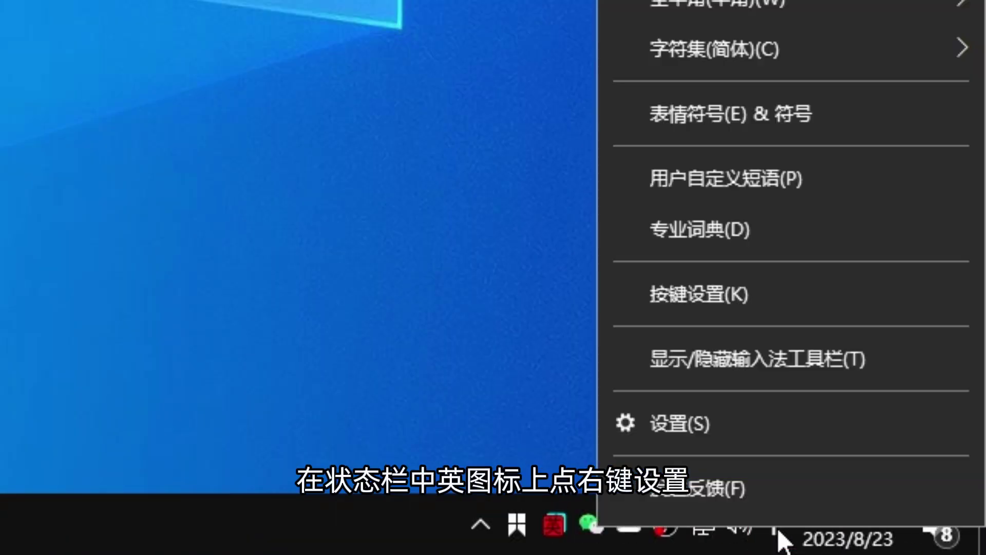
click(728, 429)
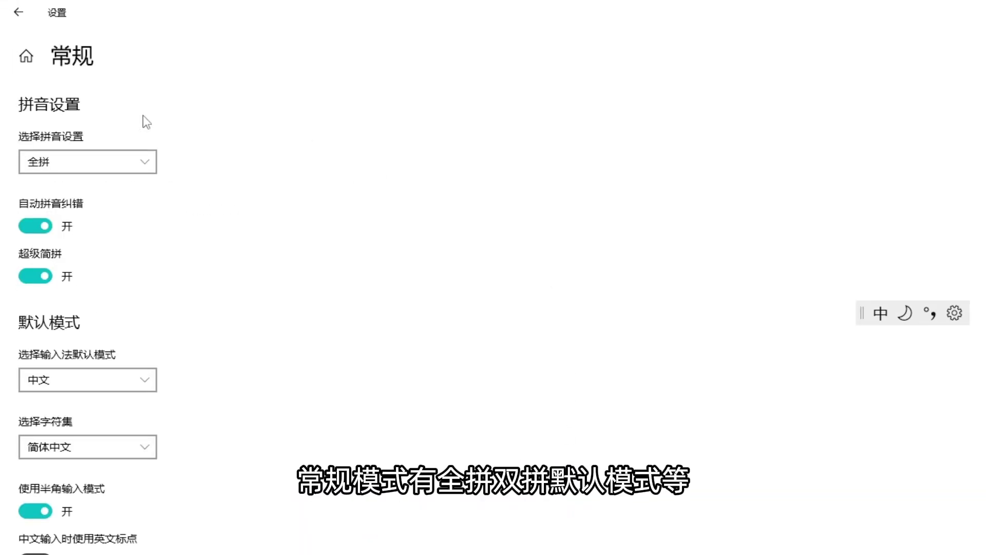
click(105, 157)
click(104, 158)
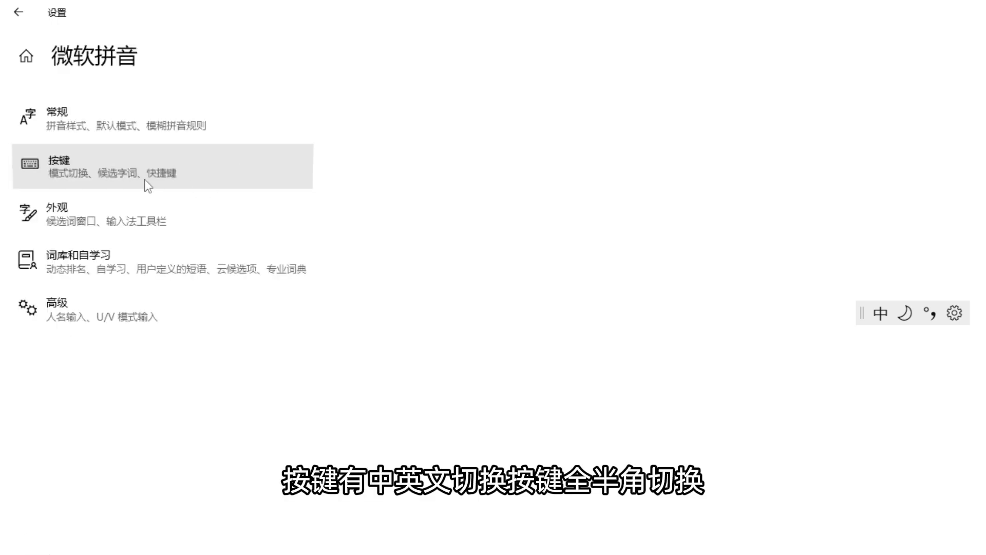
In the key settings (按键), set the Chinese/English punctuation switching shortcut to none (无).
click(146, 183)
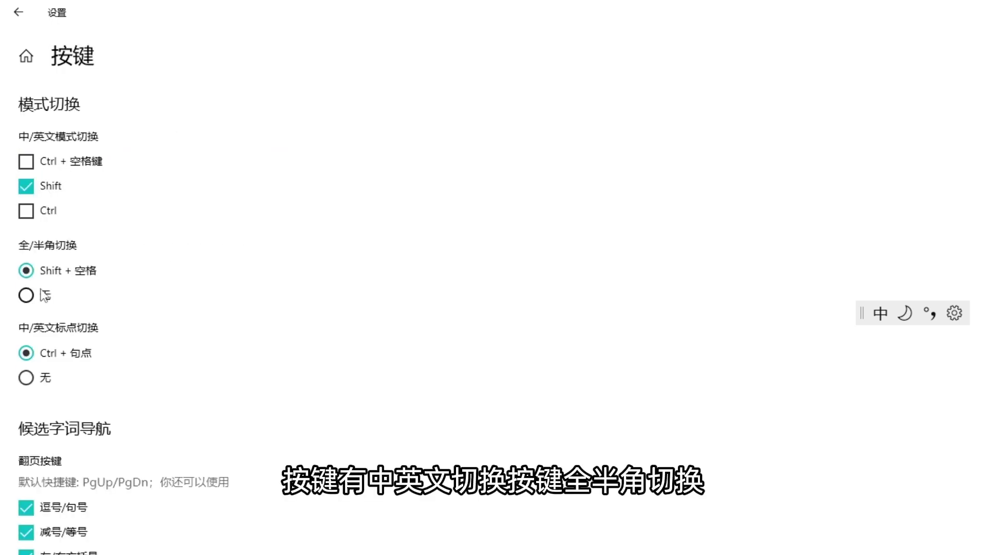
click(37, 377)
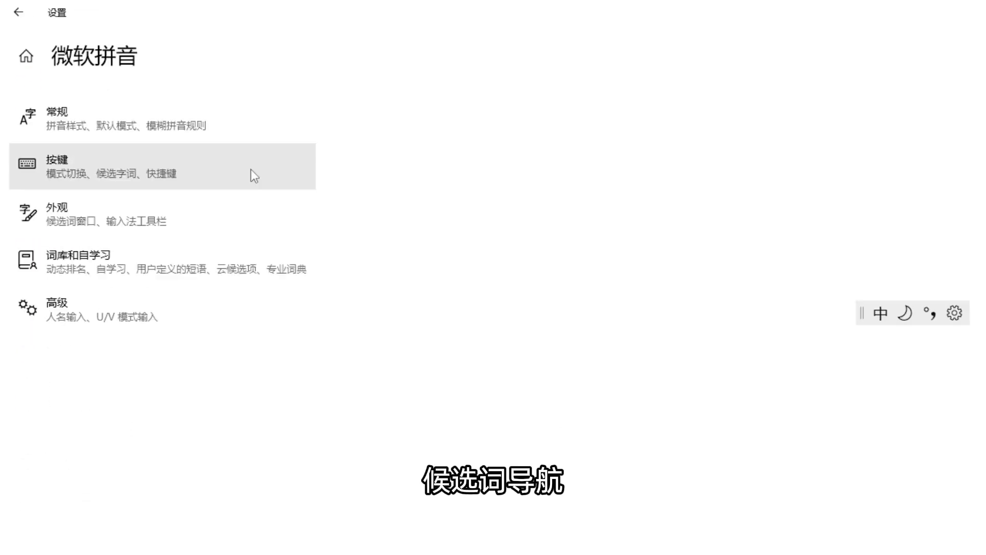
In the appearance settings, choose 9 candidates, check the candidate fonts, and toggle the candidate context menu and the input method toolbar.
click(150, 221)
click(150, 169)
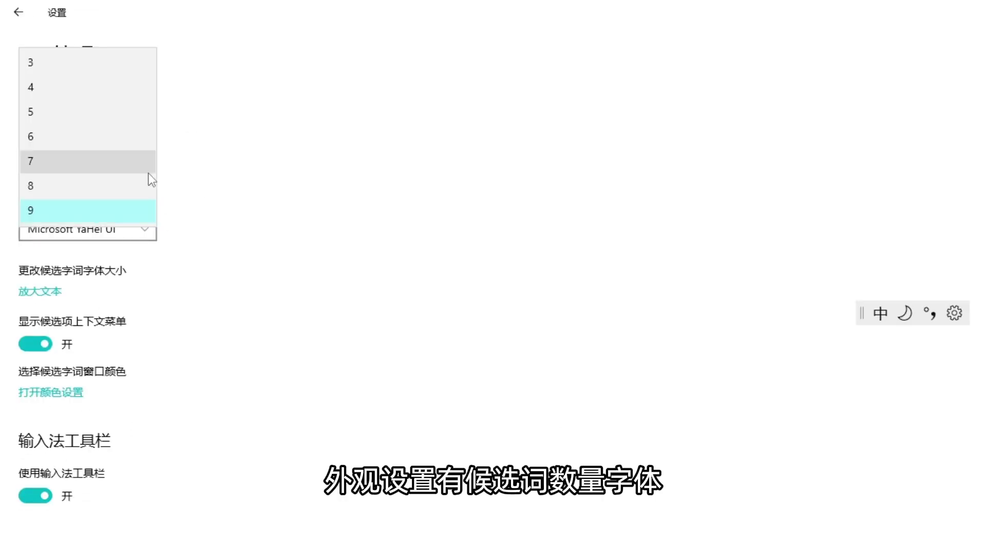
click(123, 210)
click(113, 229)
click(113, 229)
click(35, 343)
click(34, 495)
click(35, 496)
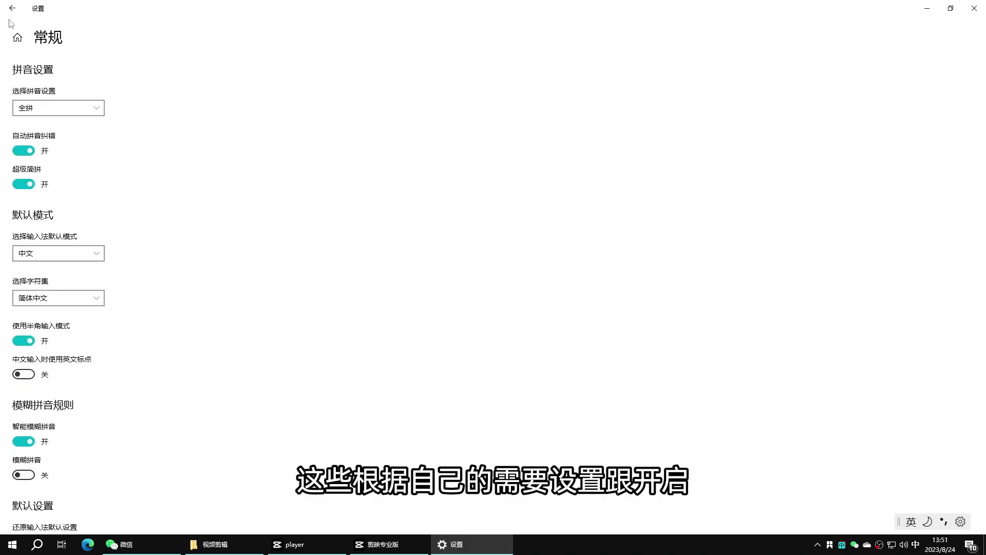
Open the lexicon and self-learning settings, and toggle name input (人名输入) in the advanced settings.
click(12, 8)
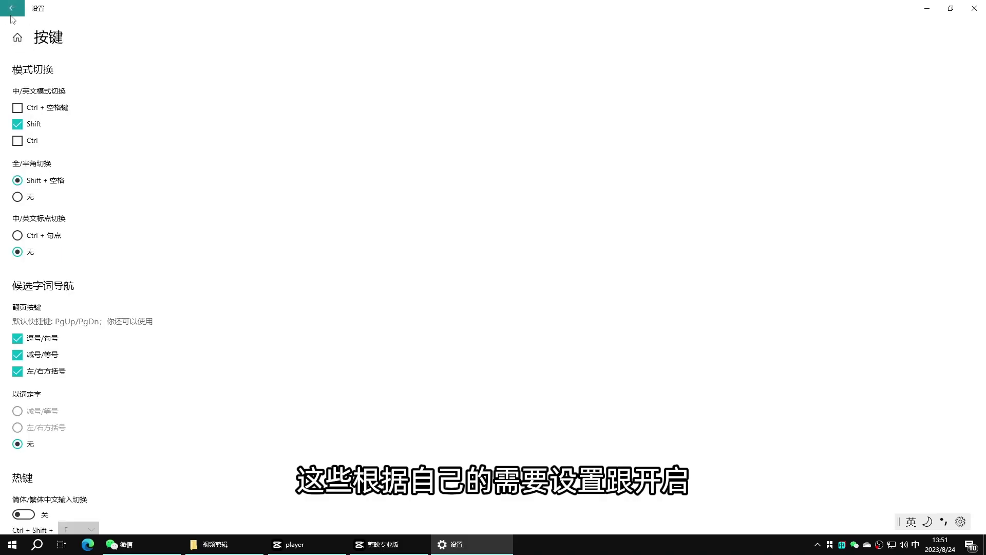
click(12, 9)
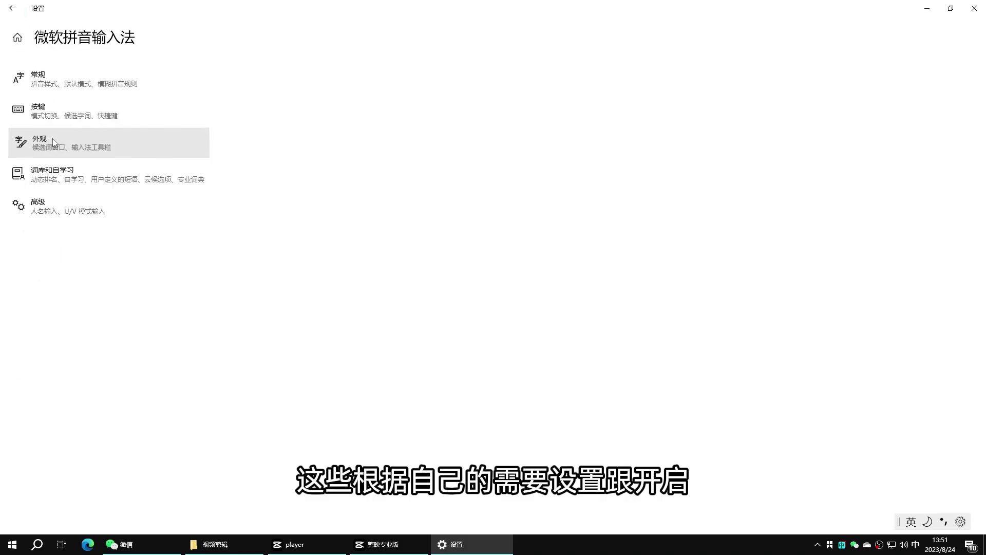
click(51, 177)
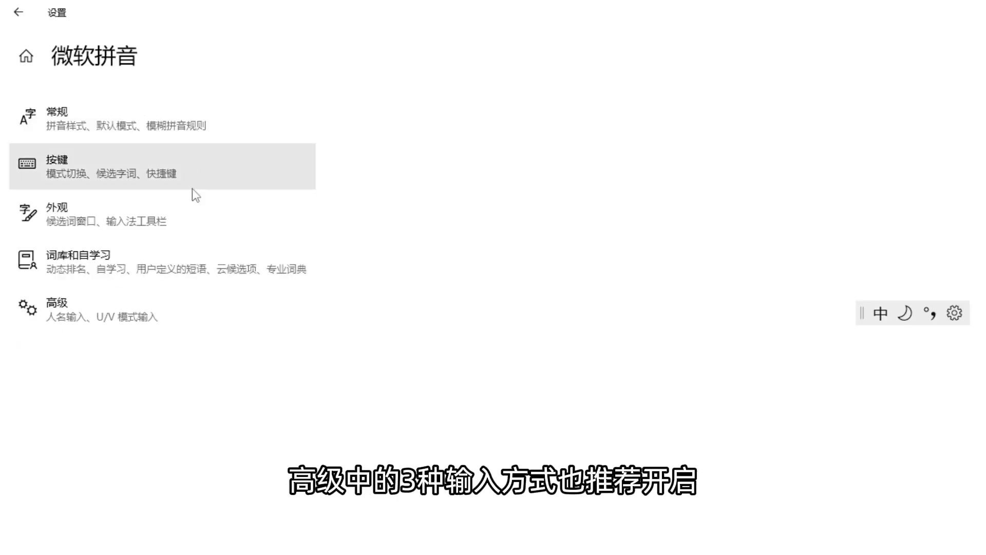
click(82, 309)
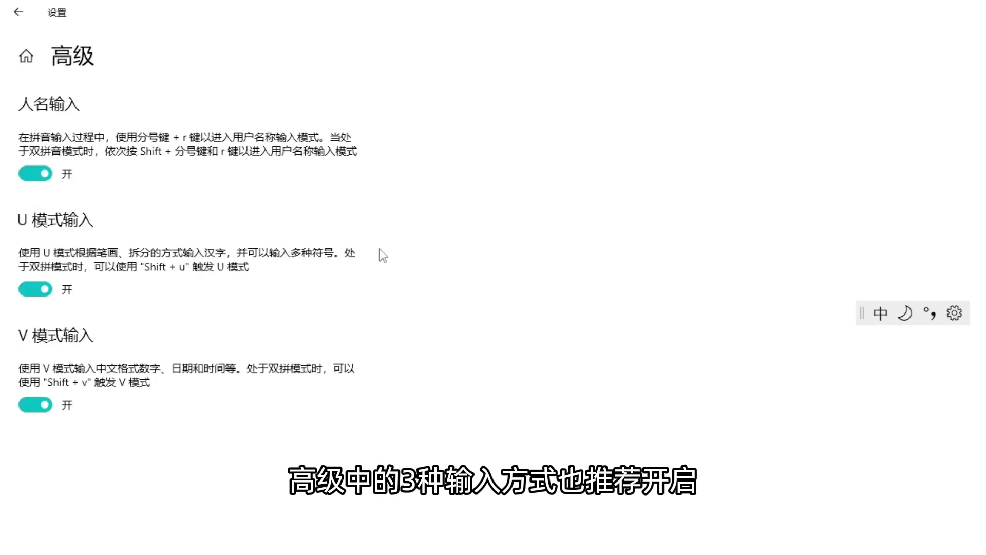
click(34, 174)
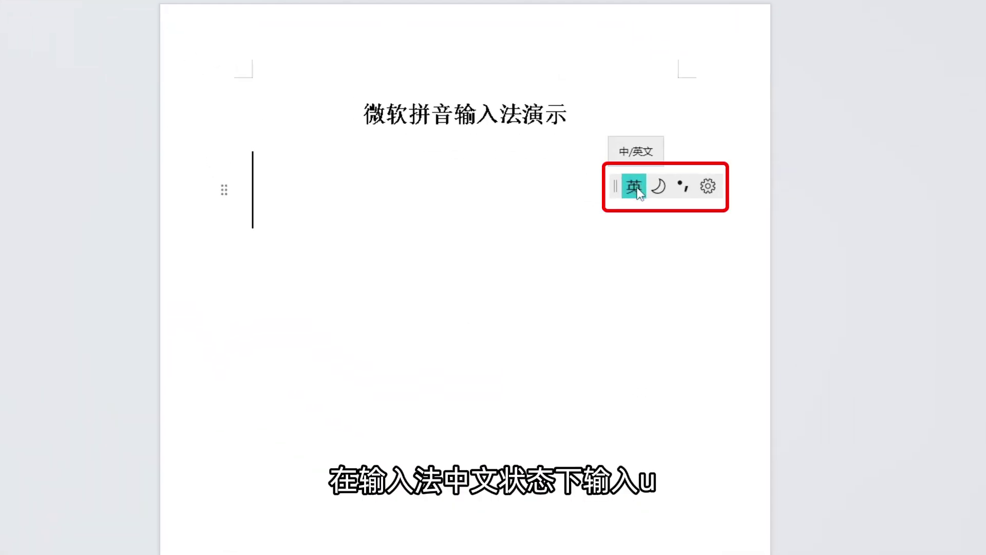
In the WPS document, switch the input method to Chinese and enter 兲 with the U-mode stroke code uhhshpn.
click(587, 209)
text(u)
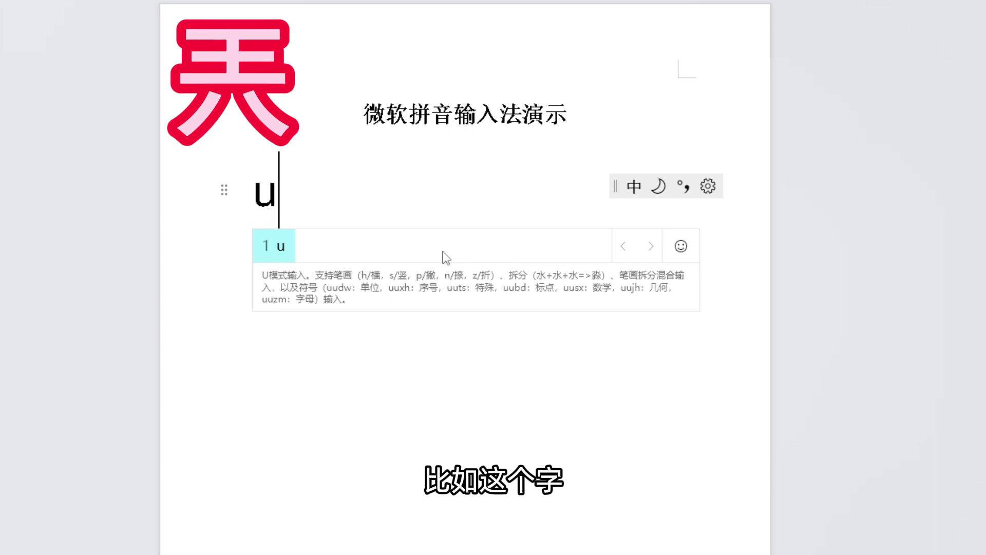
text(hhsh)
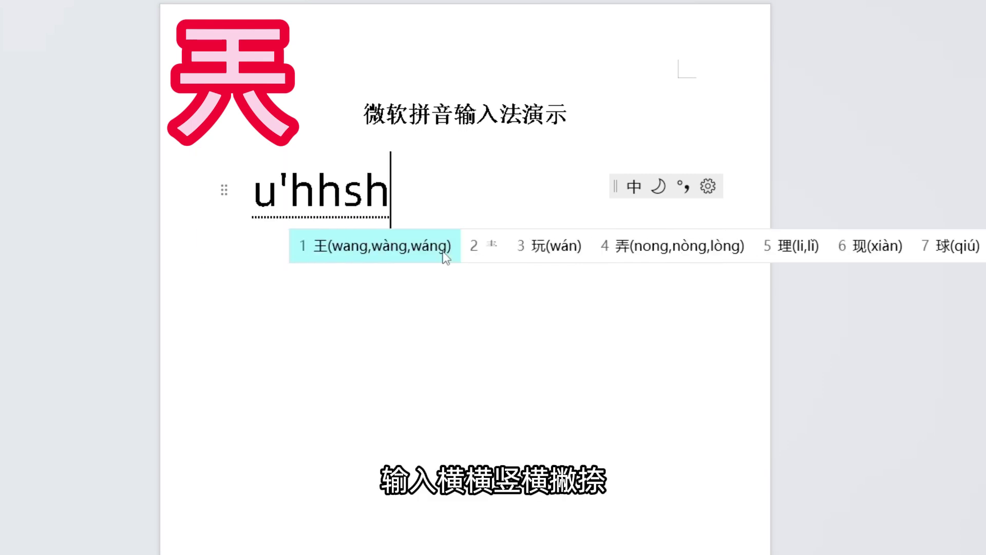
text('pn)
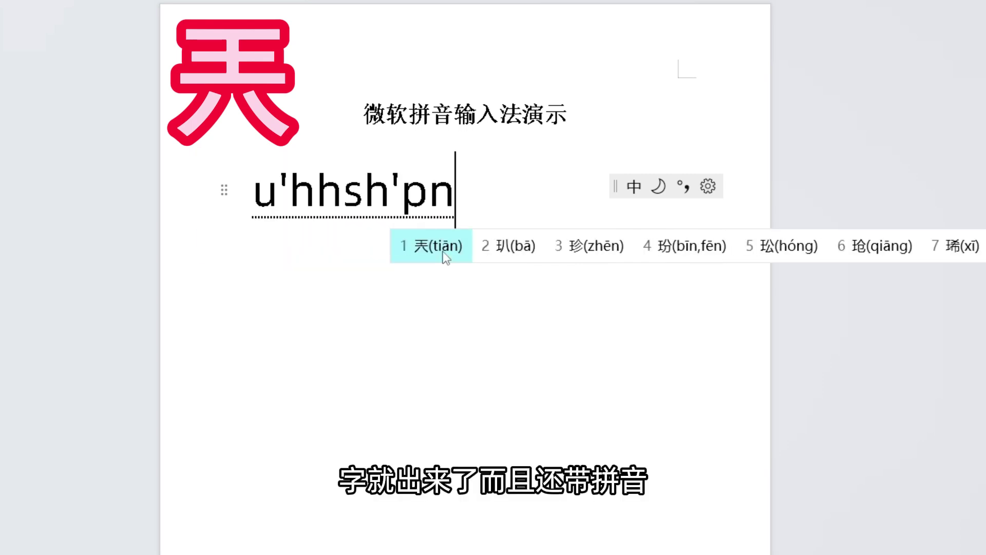
click(433, 245)
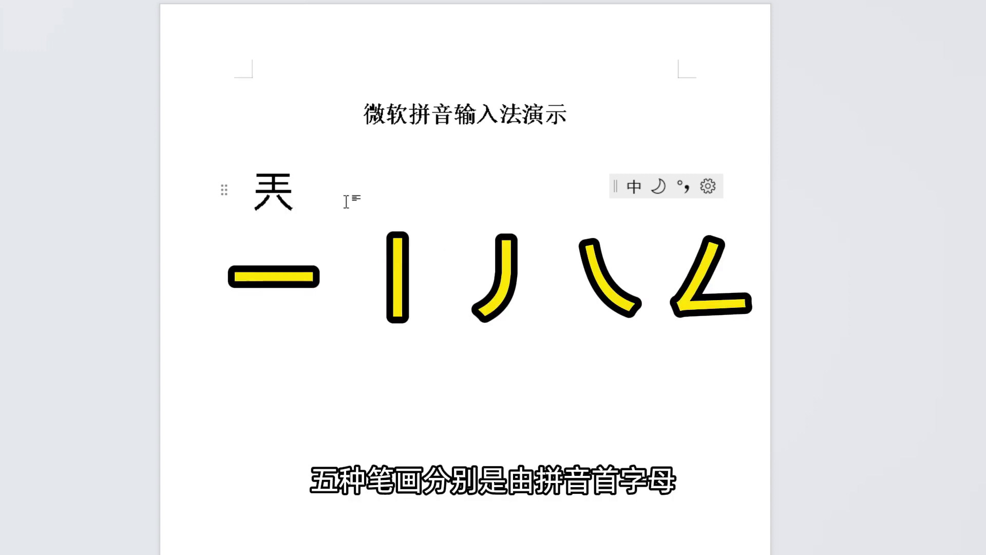
On a new line, enter 兲 again with the U-mode component code uwangba.
key(Return)
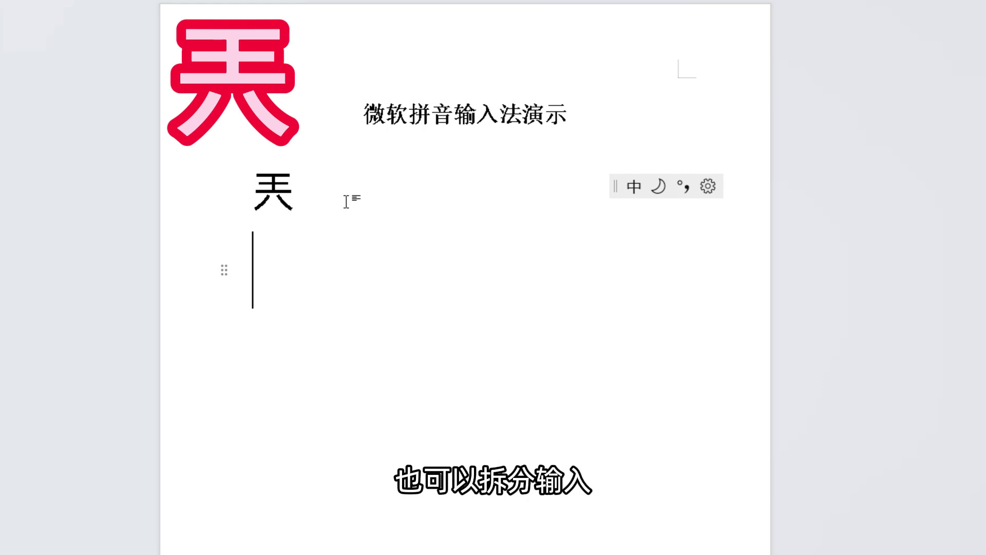
text(u)
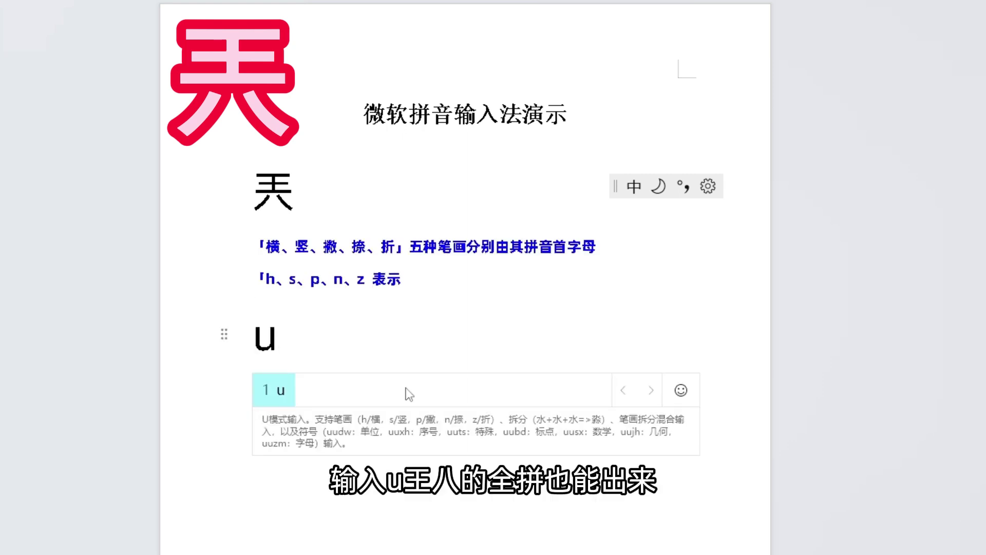
text(wangba)
key(space)
On a new line, enter 燚 with the U-mode component code uhuohuohuohuo.
key(Return)
text(u)
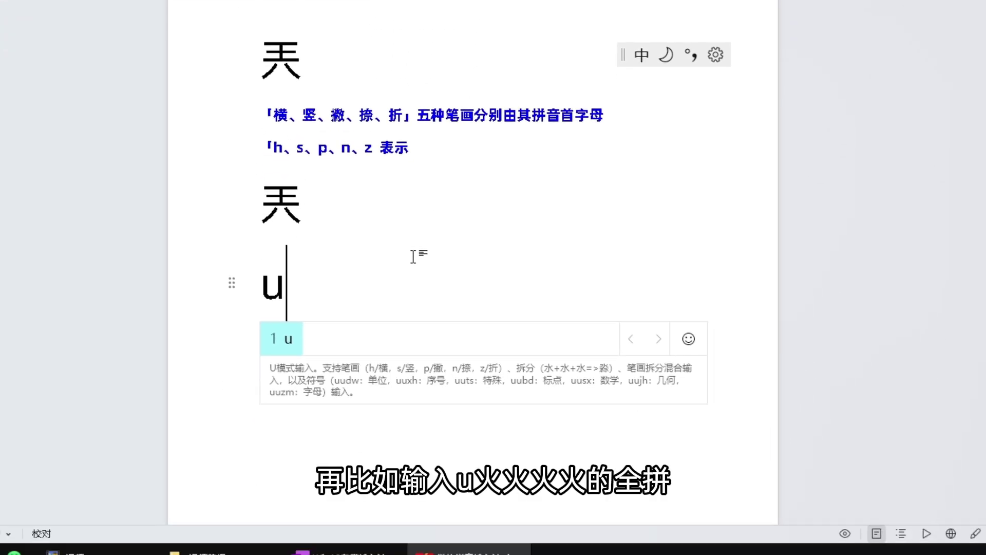
text('huo'huo'huo'h)
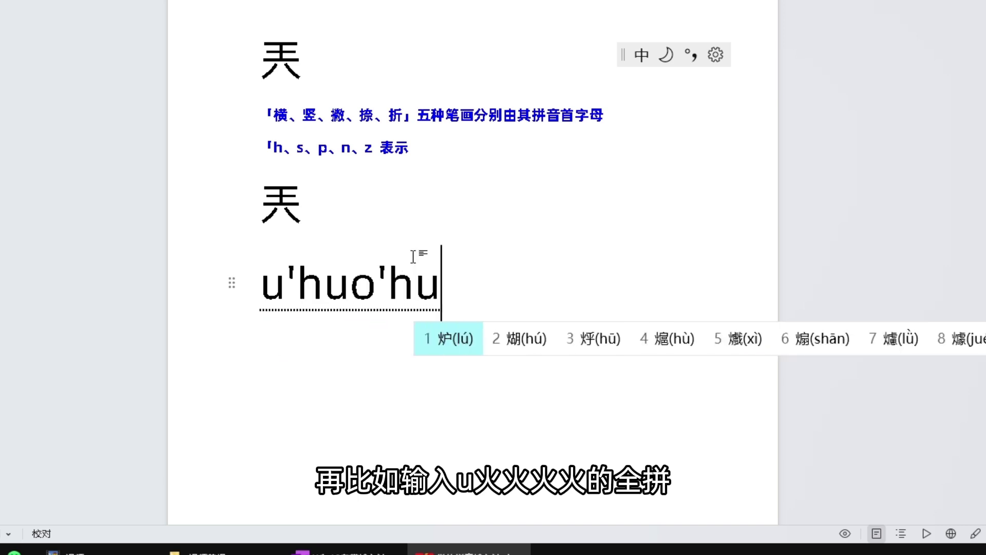
text(uo)
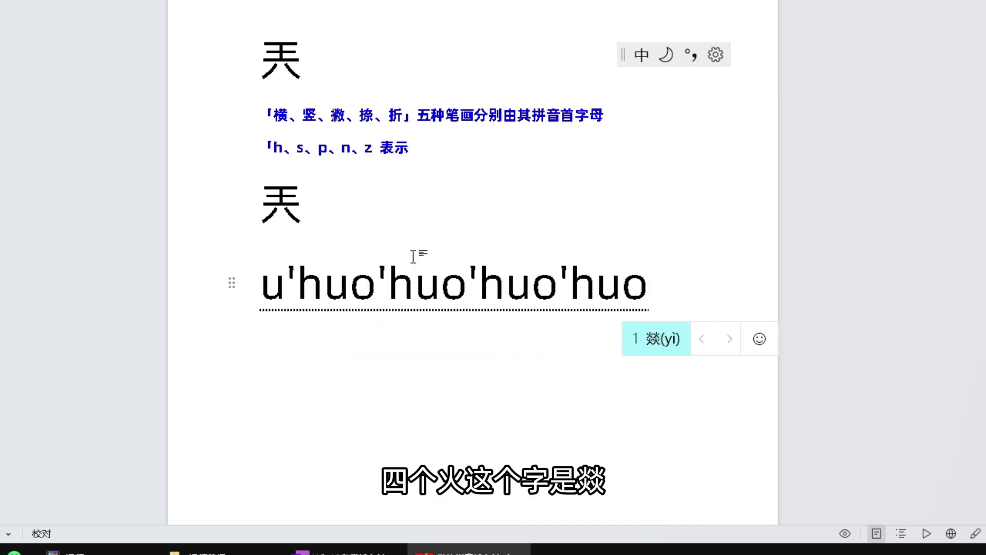
key(space)
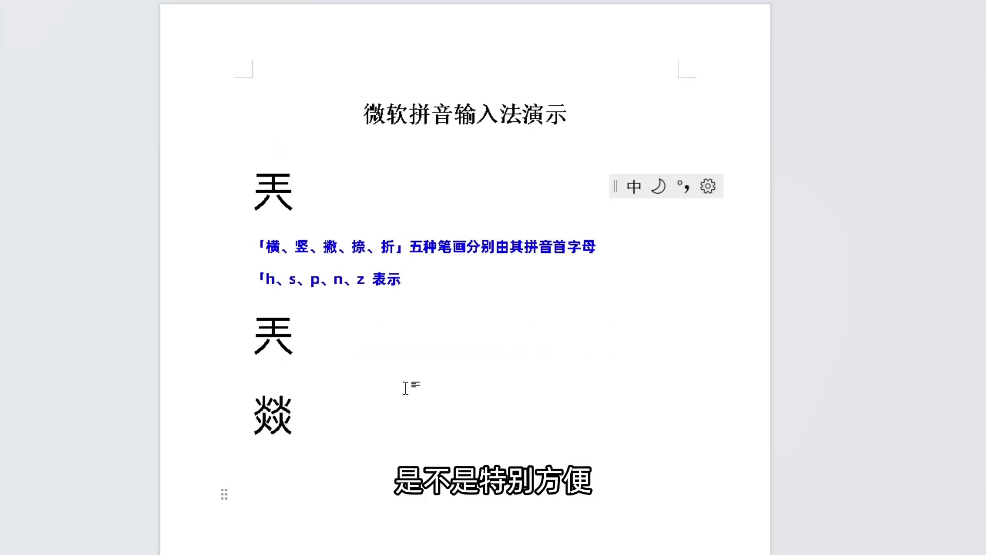
On separate lines below 燚, insert ¥ with the unit code uudw and ③ with the ordinal code uuxh.
scroll(477, 418, down, 3)
text(uudw)
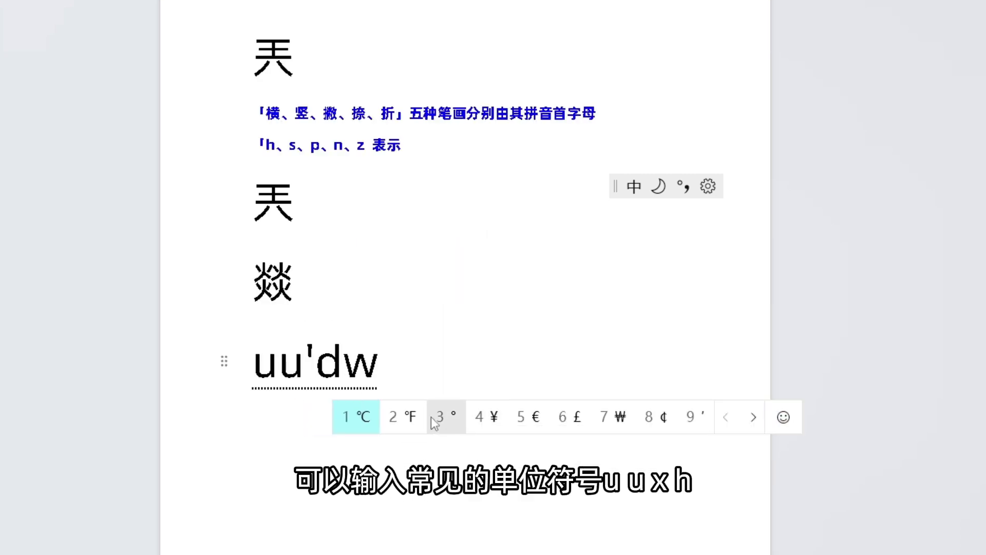
text(4)
key(Return)
text(uuxh)
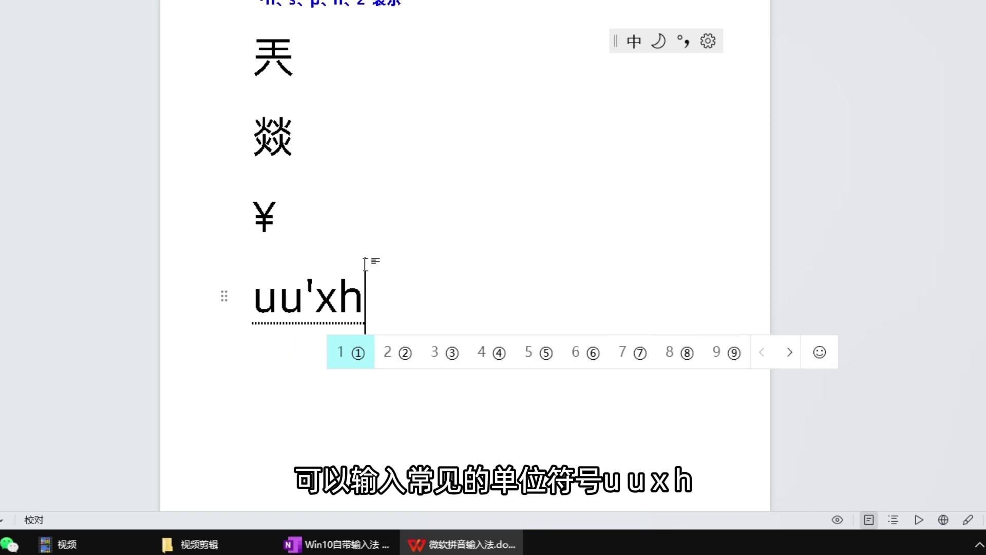
click(448, 352)
On separate lines below ③, insert © with the special symbol code uuts and 『 with the punctuation code uubd.
key(Return)
text(uuts)
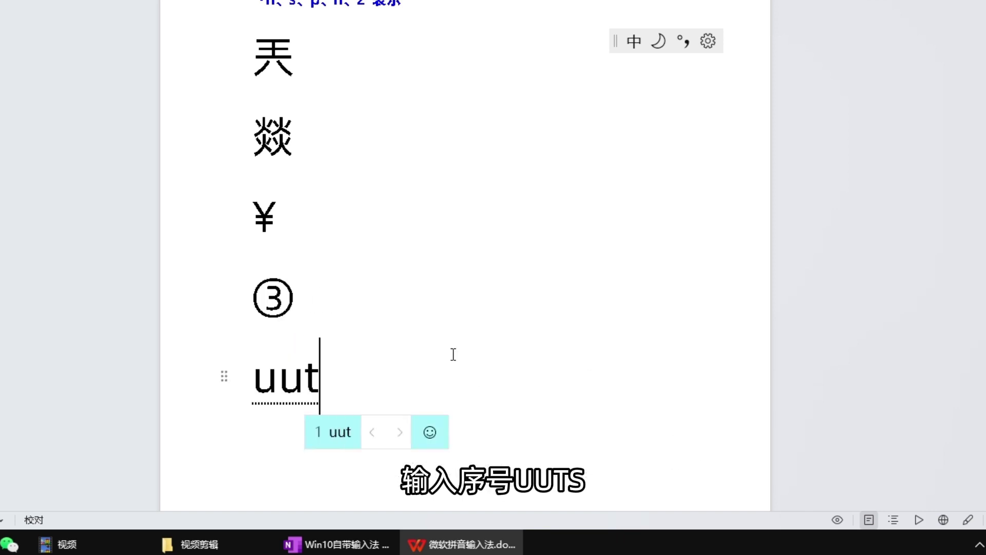
click(439, 432)
key(Return)
text(uubd)
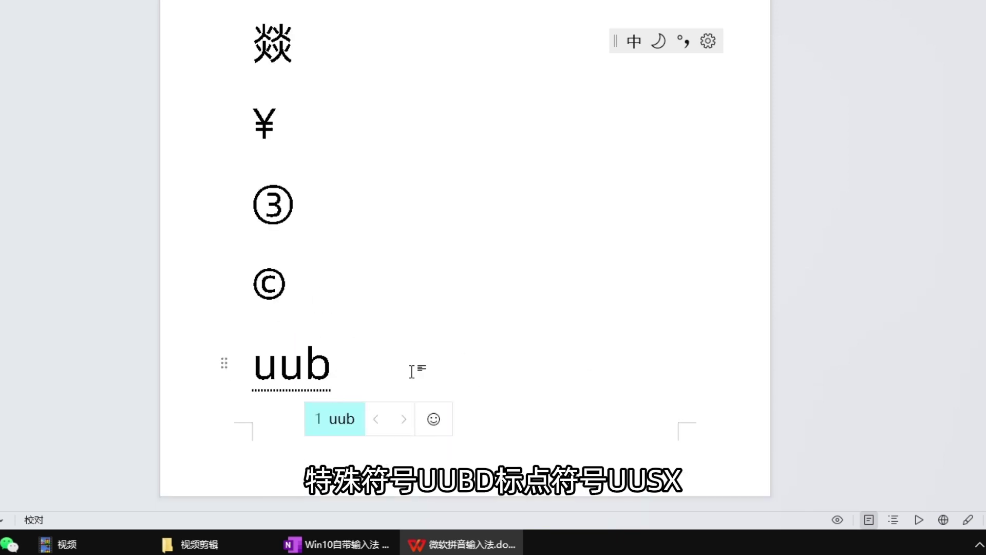
key(BackSpace)
key(BackSpace)
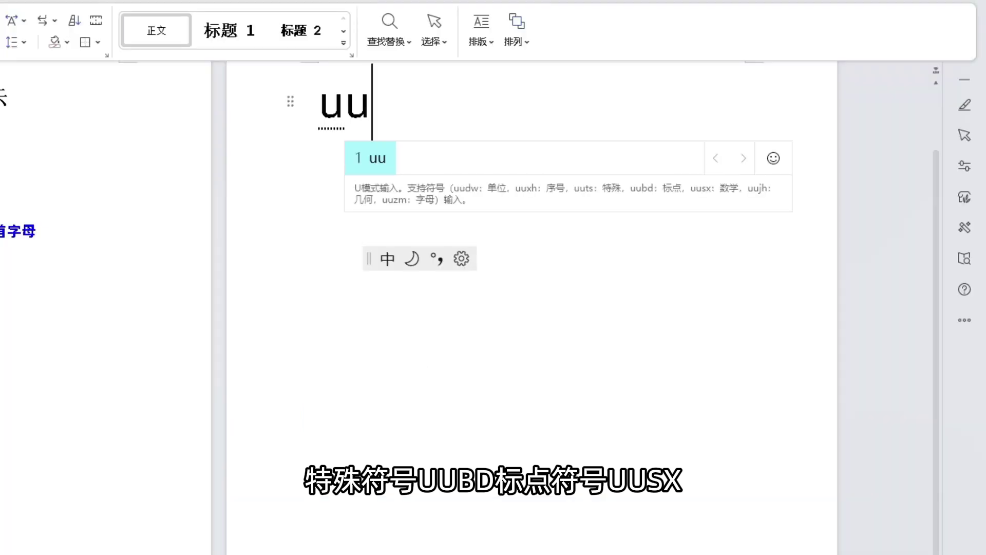
On separate lines of the second page, insert ≧ with the math code uusx and ⇤ with the geometry code uujh.
text(sx)
click(635, 158)
key(Return)
text(uu')
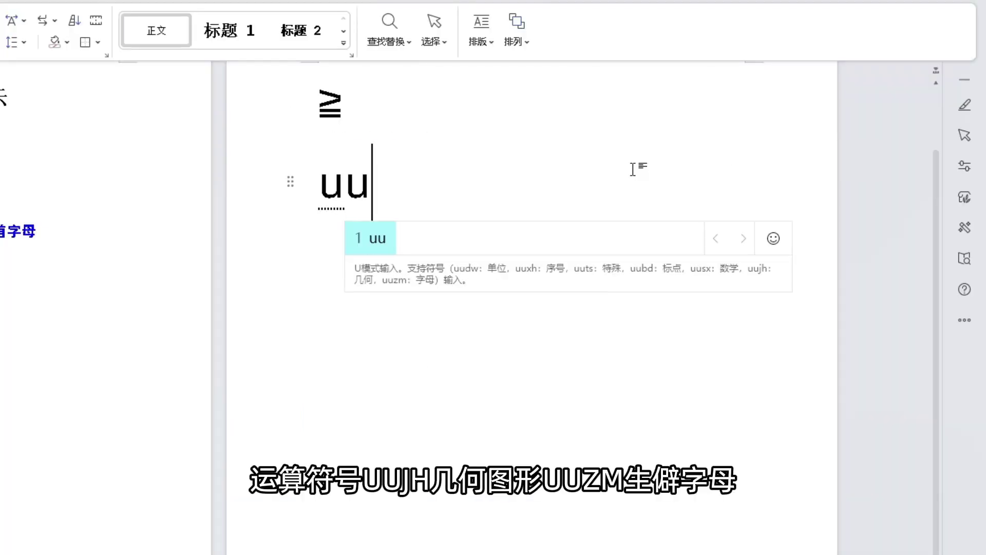
text(jh)
key(space)
On a new line below the arrow, insert the eighth candidate of the letter code uuzm.
key(Return)
text(uuzm)
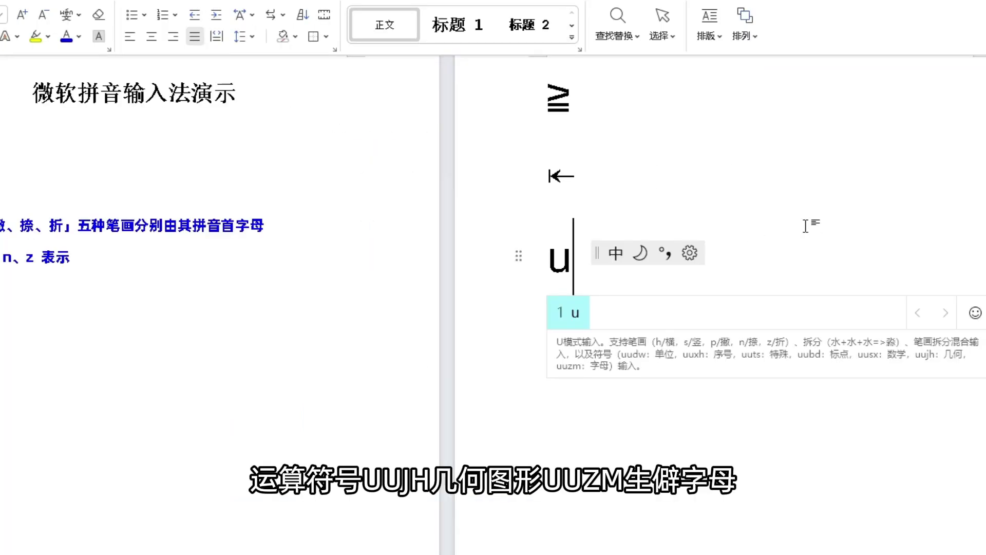
text(8)
key(Return)
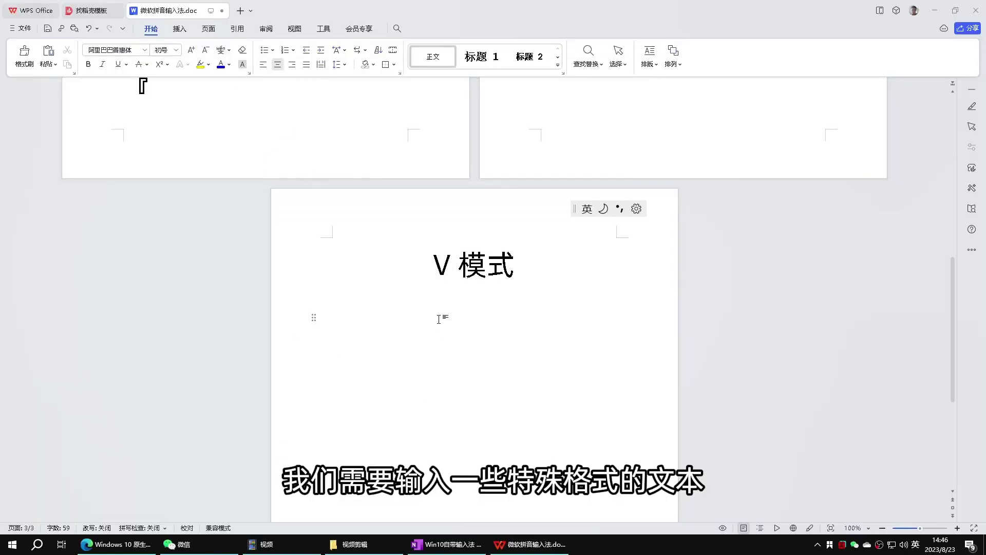
Under the V 模式 heading, switch to Chinese input and convert v123456789 to 一亿二千三百四十五万六千七百八十九元.
key(shift)
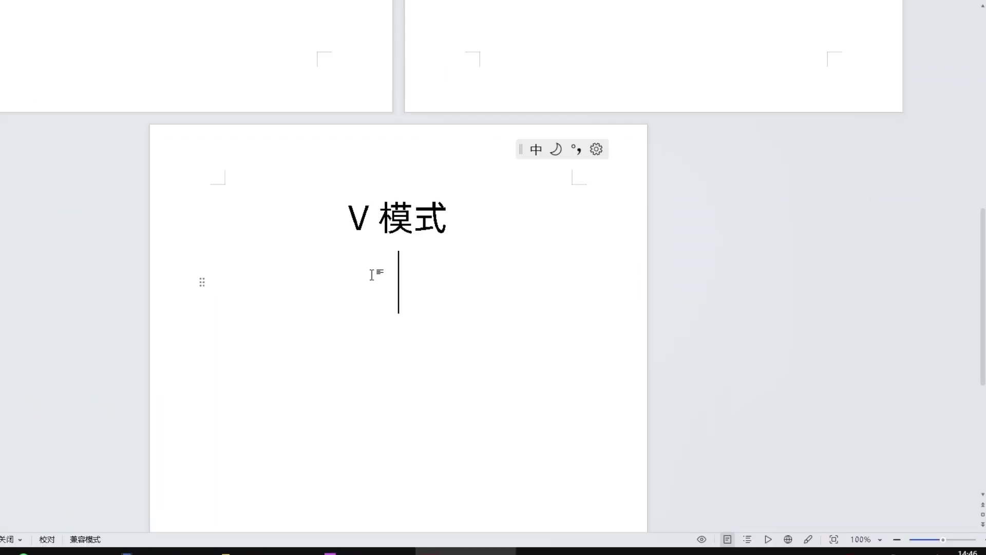
text(v)
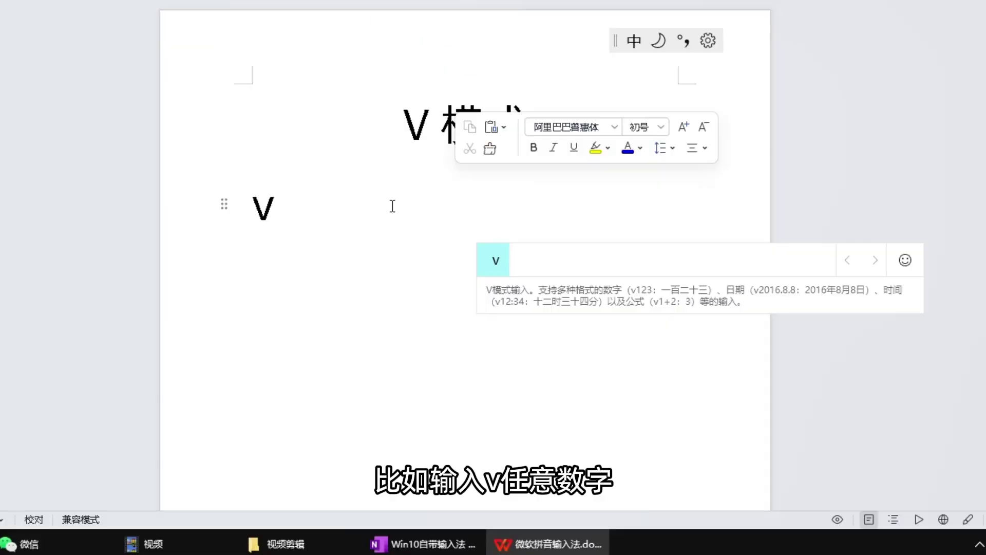
text(123456789)
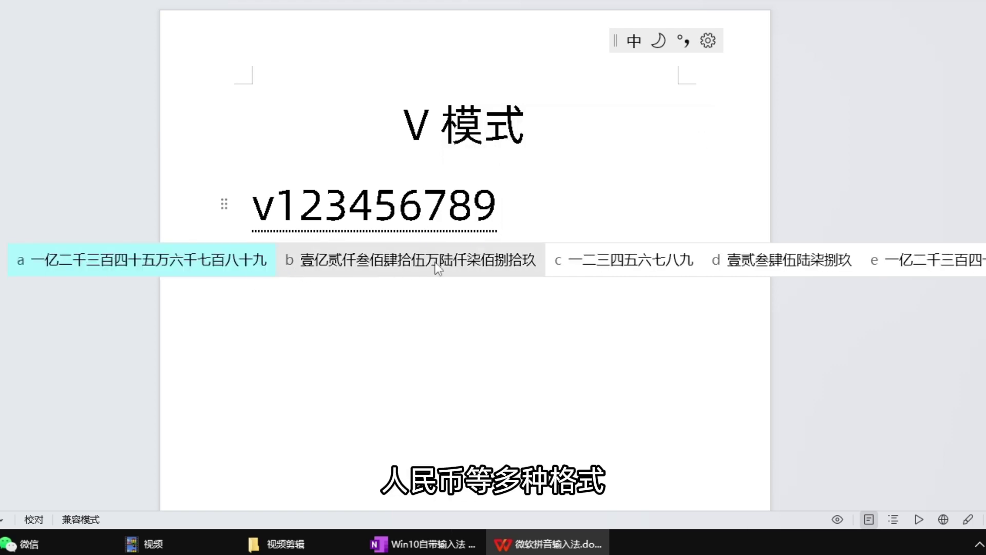
click(925, 259)
On new lines under the V 模式 heading, convert v2023.8.23 to 农历二〇二三年七月初八 and v14:46 to 十四分四十六秒.
text(v)
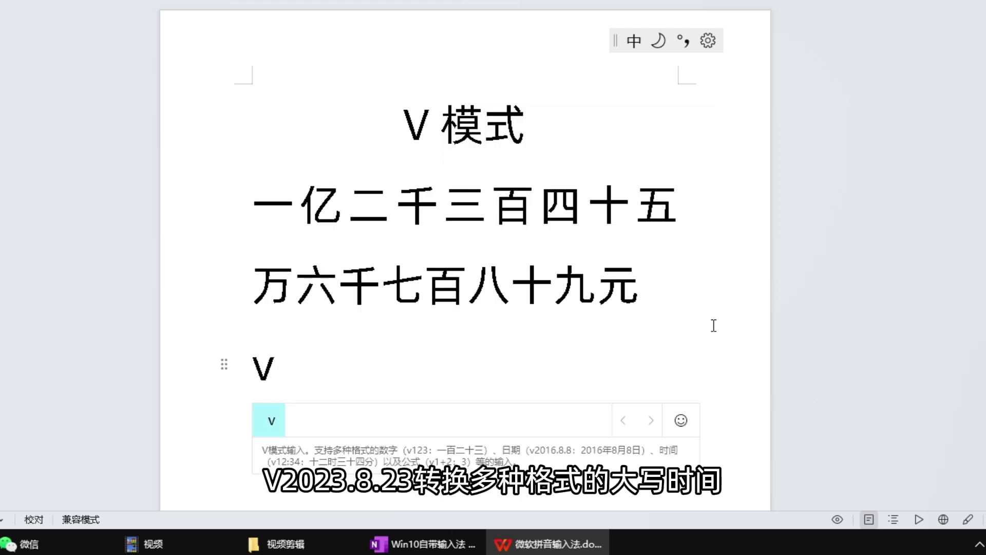
text(2023.8.23)
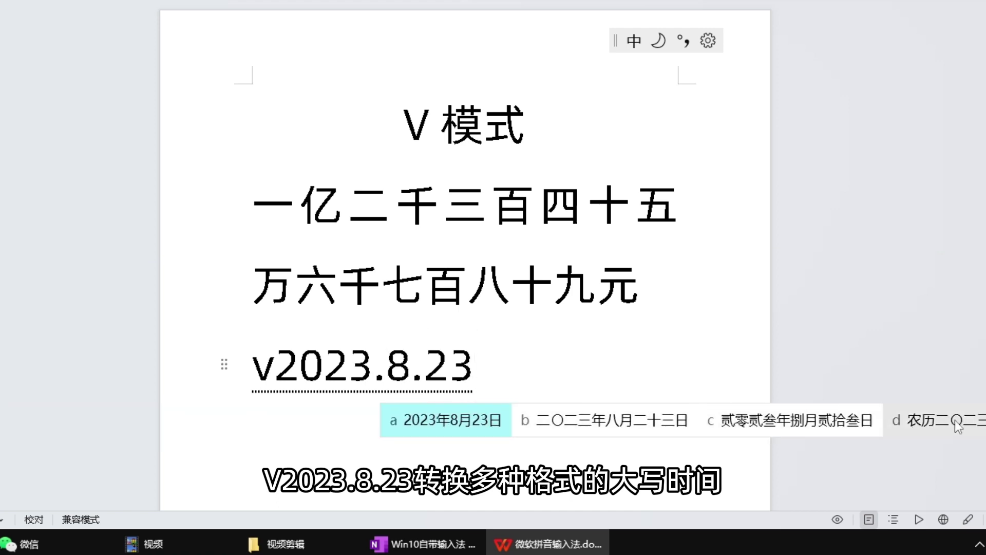
text(dv)
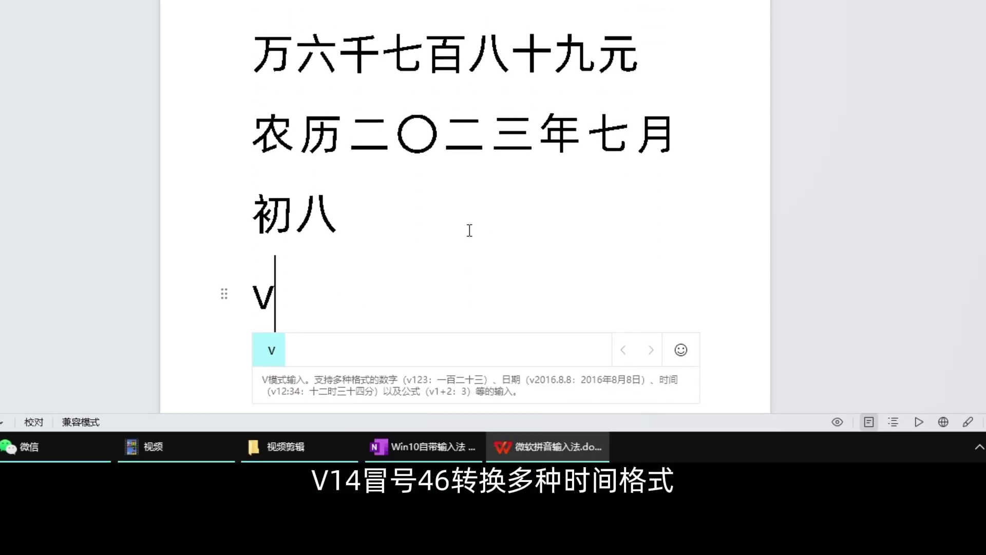
text(14:46)
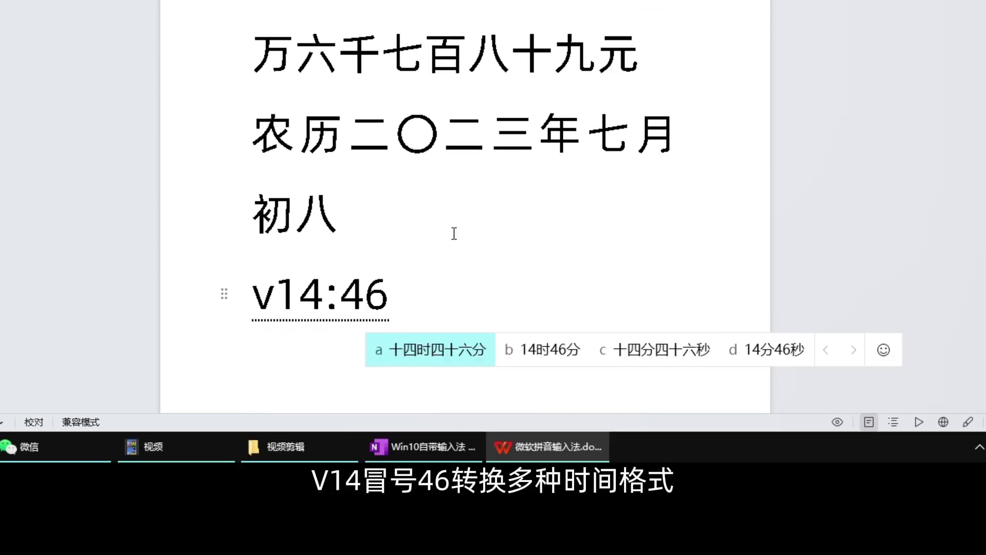
click(622, 352)
Below the converted time, calculate v123+654 with V-mode and insert the full equation 123+654=777.
text(v123)
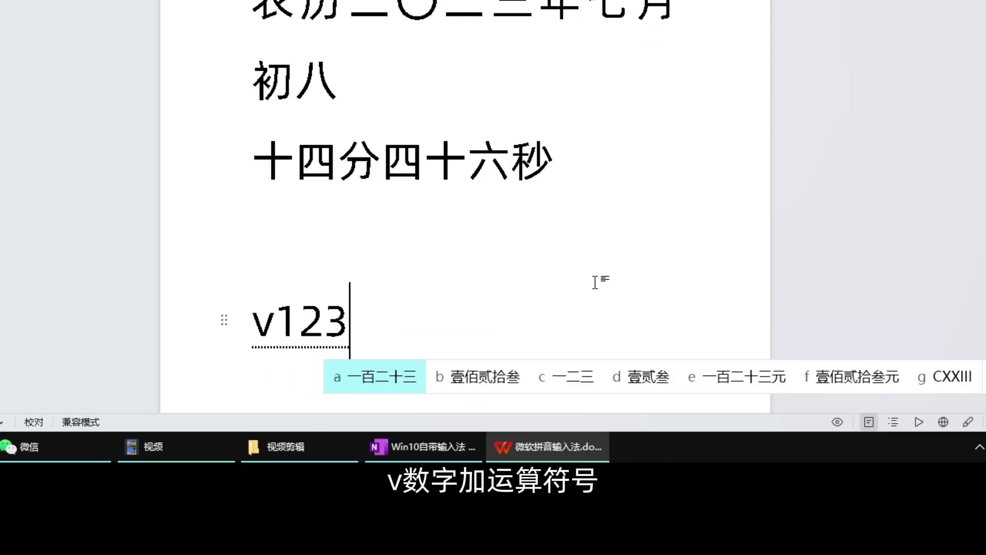
text(+654)
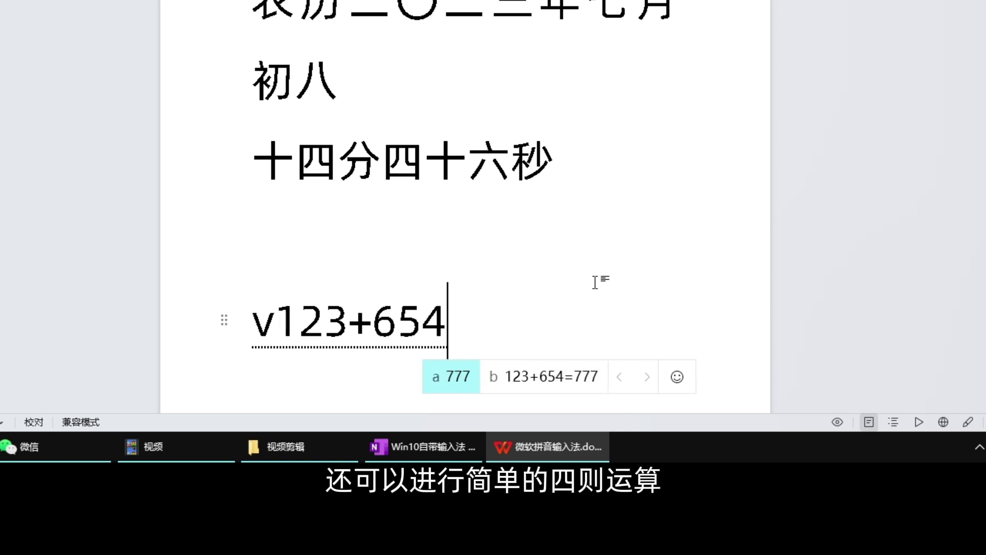
click(524, 380)
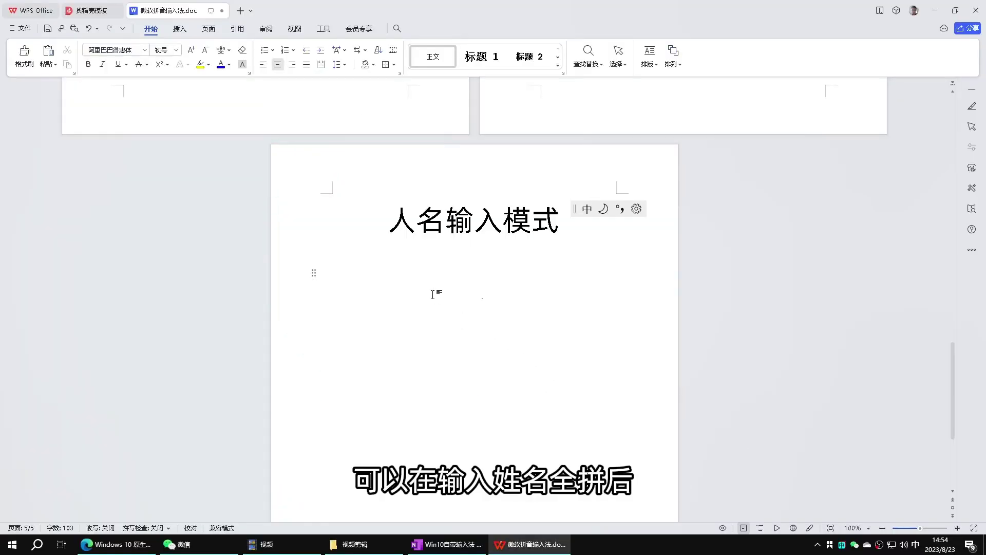
Under the 人名输入模式 heading, insert 周杰伦 from zhoujielun using the person-name mode, and start a new line.
text(zhou'jie'lun)
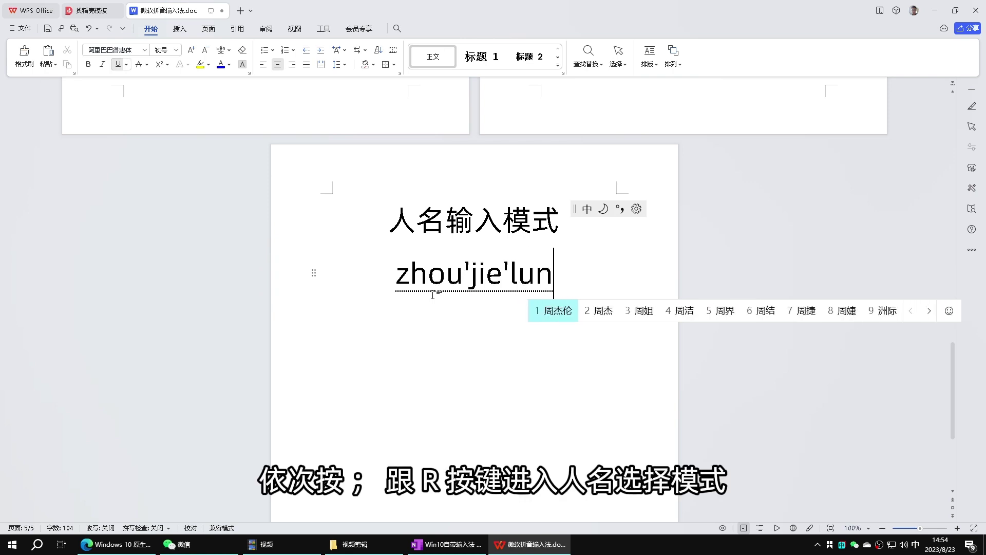
key(semicolon)
key(r)
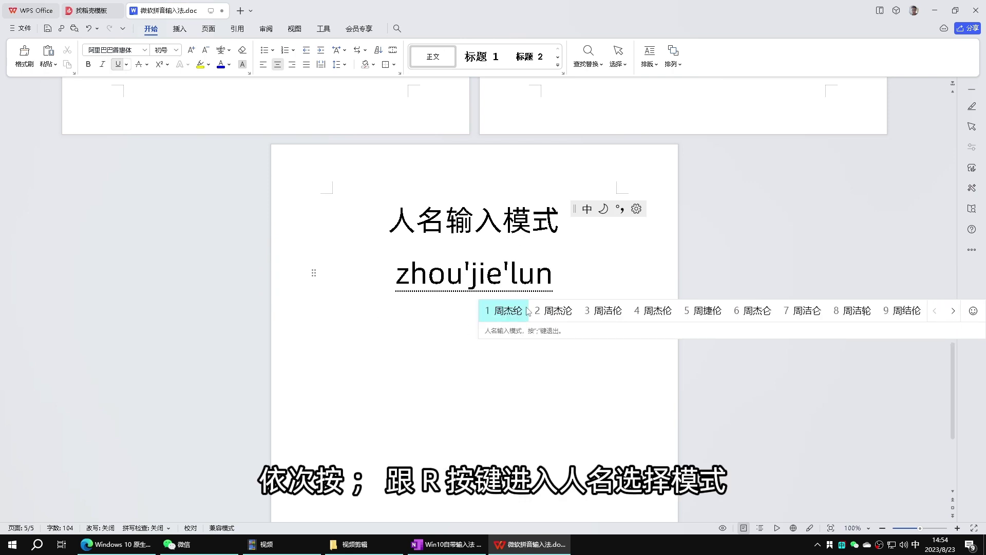
click(653, 312)
key(Return)
On the line below 周杰伦, enter the pinyin zhangshaohan and switch its candidates to person-name mode.
text(z)
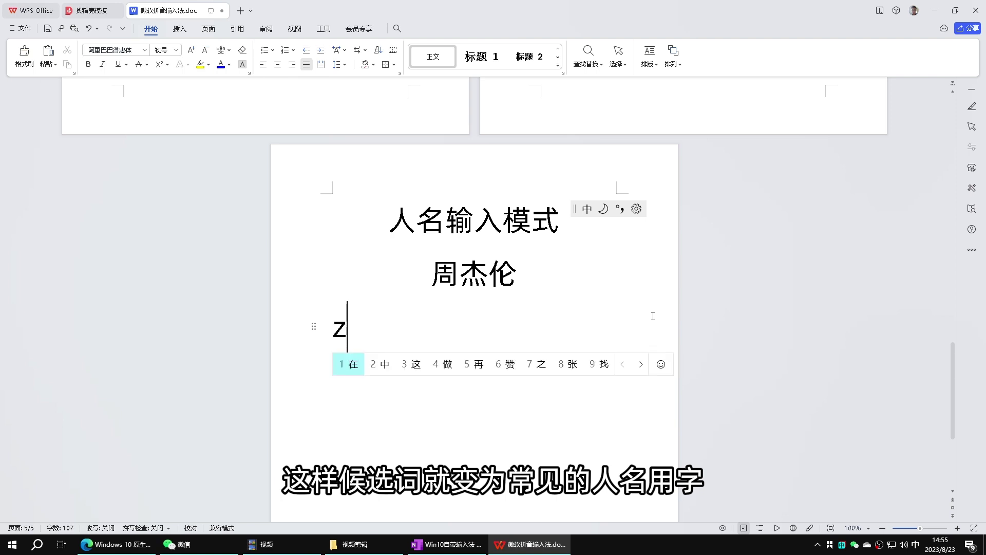
text(hang'shao'han)
key(semicolon)
key(r)
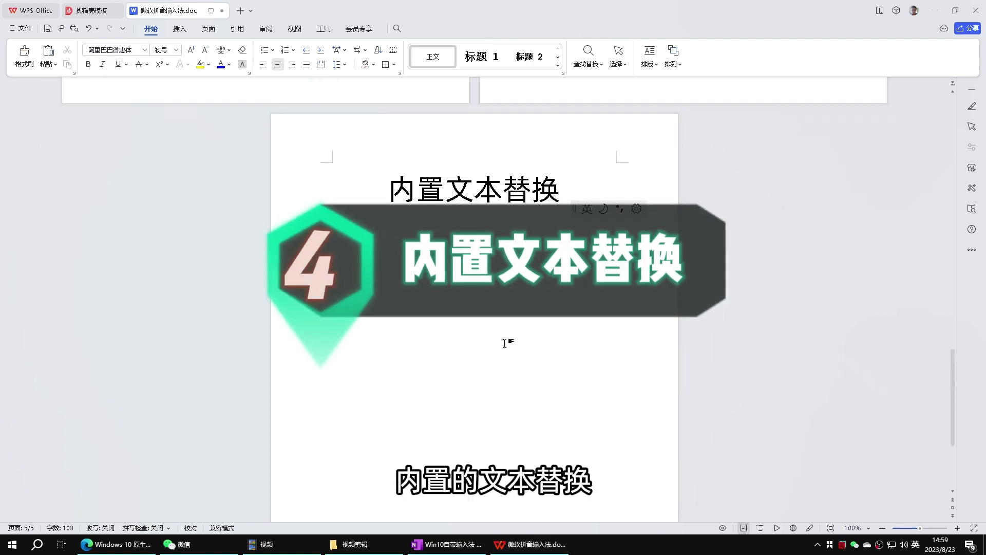
Under the 内置文本替换 heading, switch to Chinese input and insert 14点59分 with sj and 2023年8月23日星期三 with rq.
key(shift)
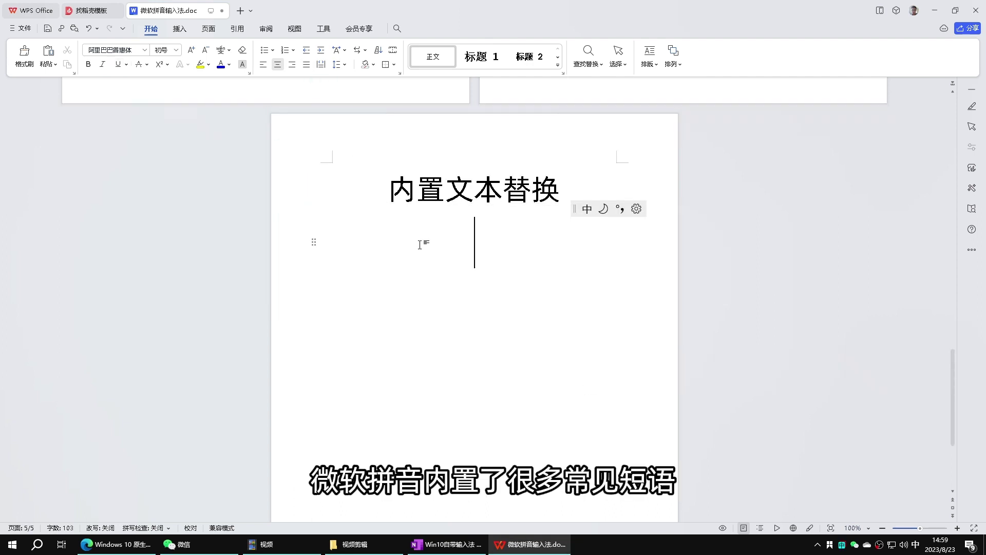
text(sj)
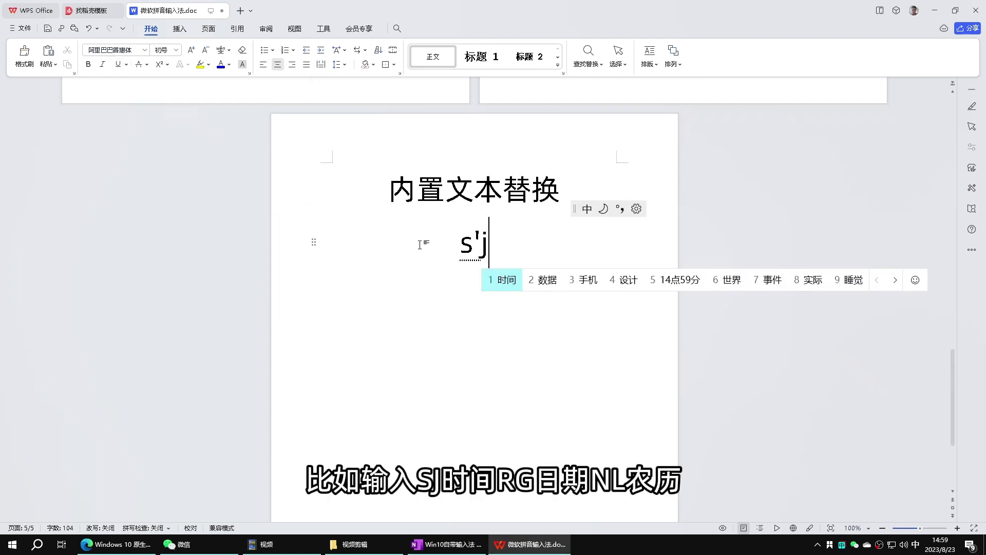
text(5)
key(Return)
text(rq)
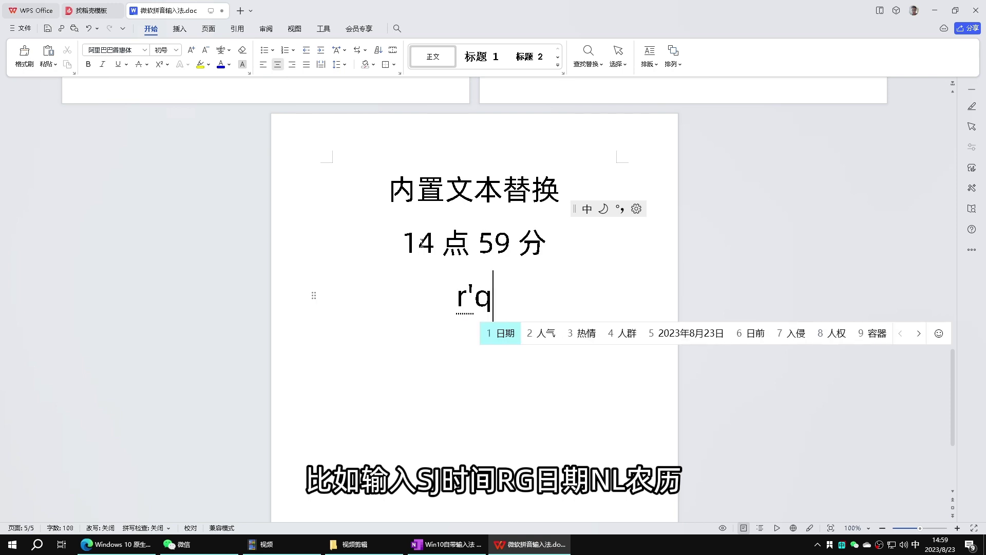
text(4)
key(Return)
On the line below the date, insert the lunar date 农历七月初八 with the code nl.
text(nl)
key(space)
key(Return)
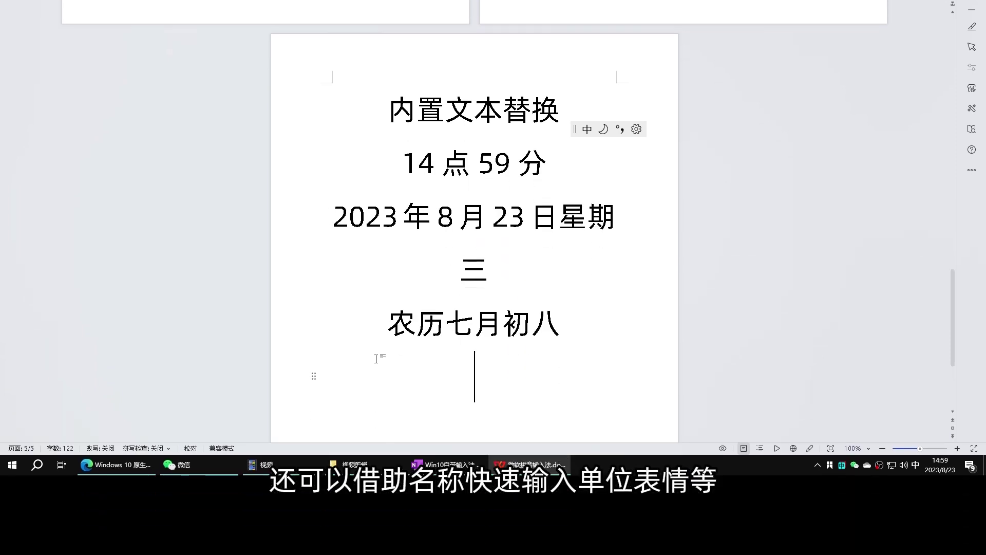
On separate lines below the lunar date, insert ℃ with sheshidu and ² with pingfang.
text(sheshidu)
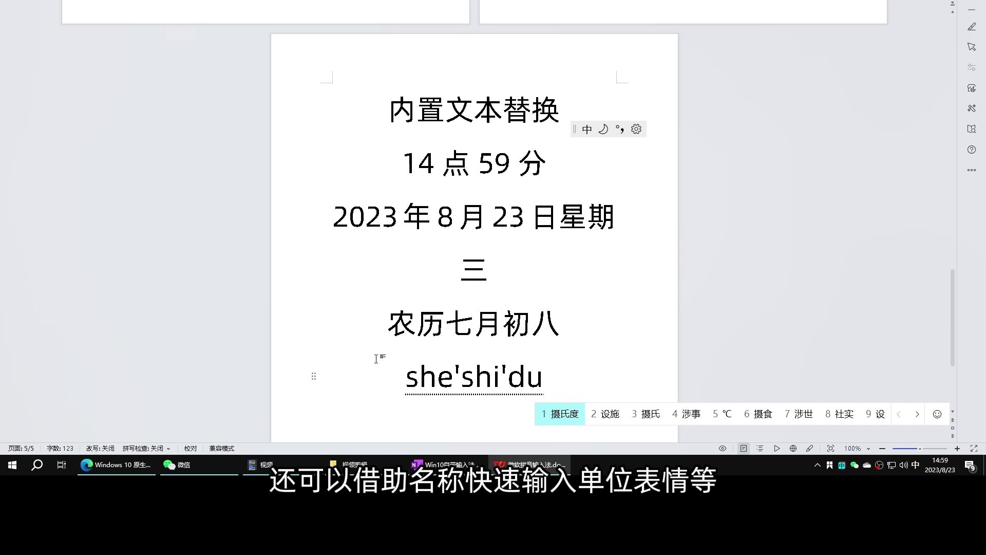
text(5)
key(Return)
text(pingfan)
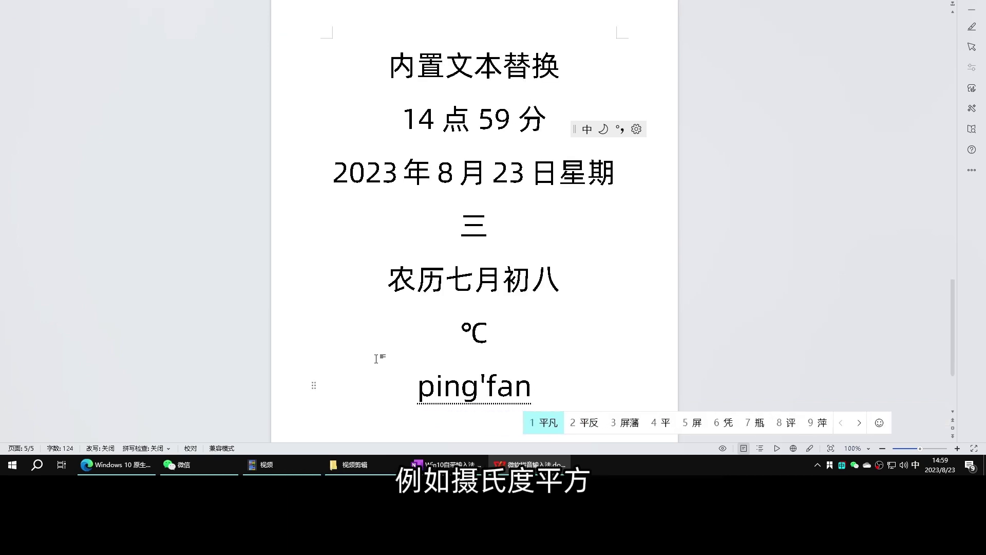
text(g5)
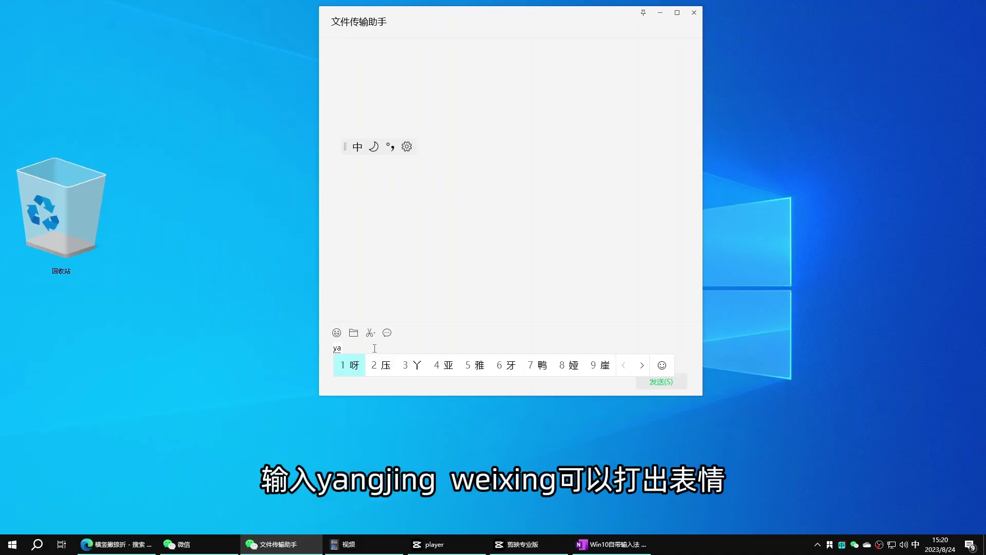
In the WeChat 文件传输助手 chat, send the eyes emoji from its pinyin and the satellite emoji from weixing.
text(jing5)
key(Return)
text(yangjing)
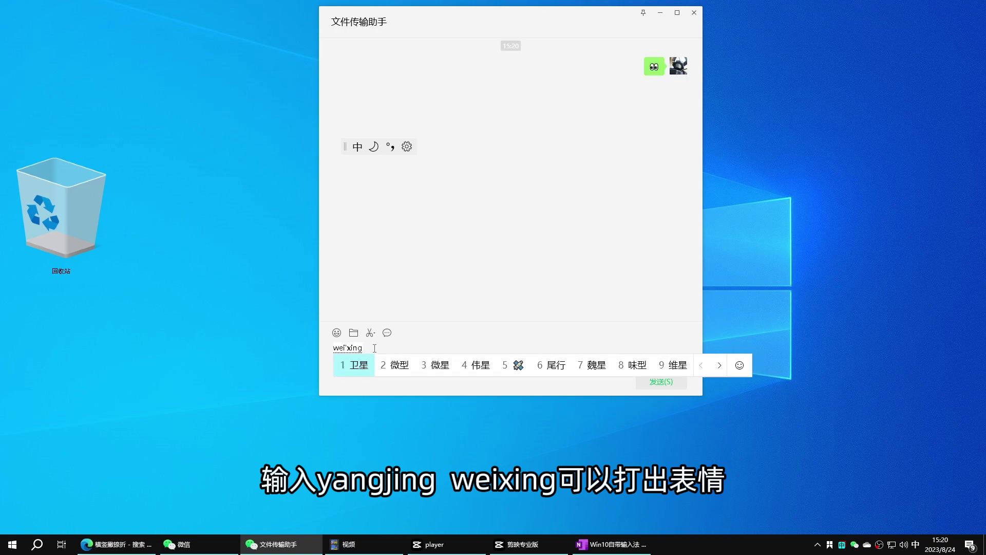
text(5)
key(Return)
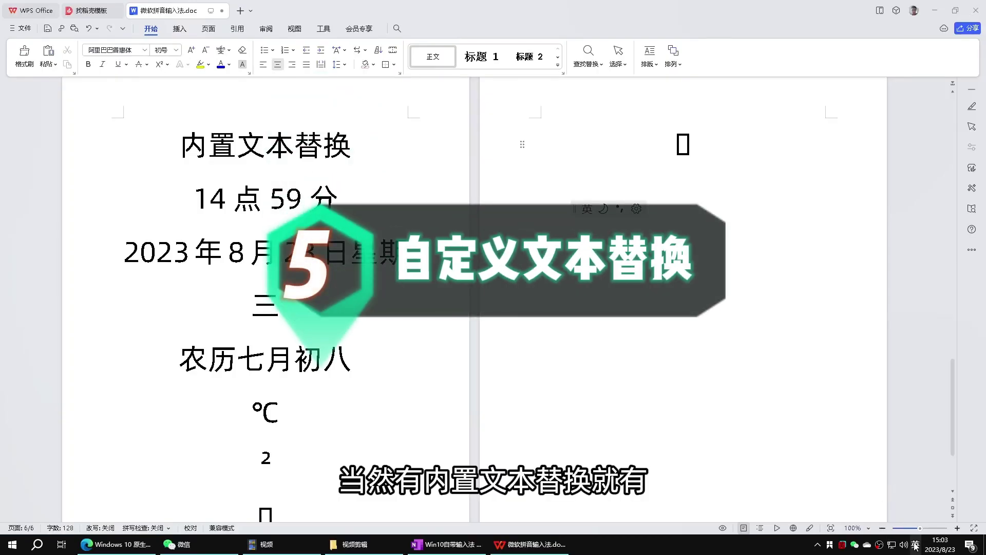
Open the Microsoft Pinyin settings for 词库和自学习 and go to the page for adding or editing custom phrases.
right_click(916, 544)
click(886, 505)
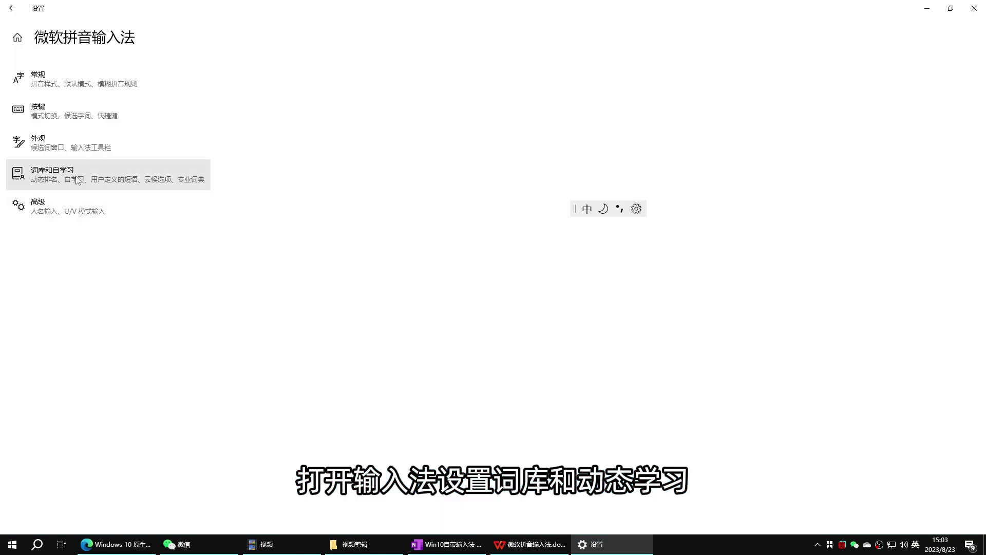
click(56, 175)
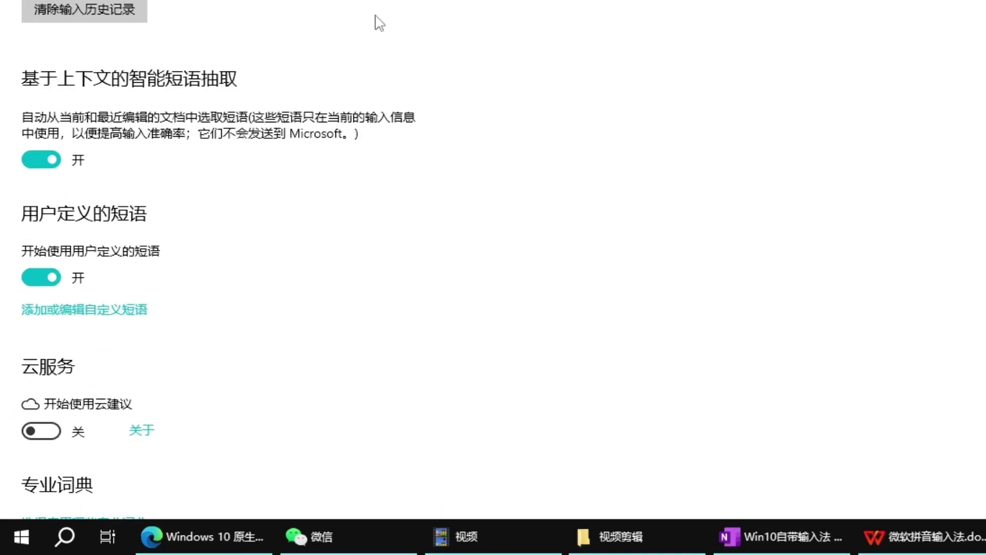
scroll(379, 23, down, 2)
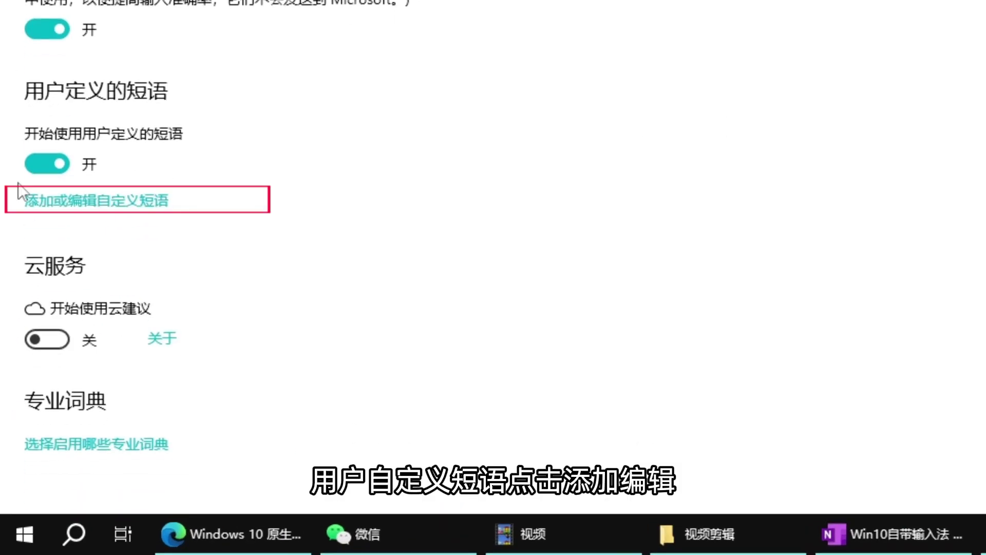
click(135, 208)
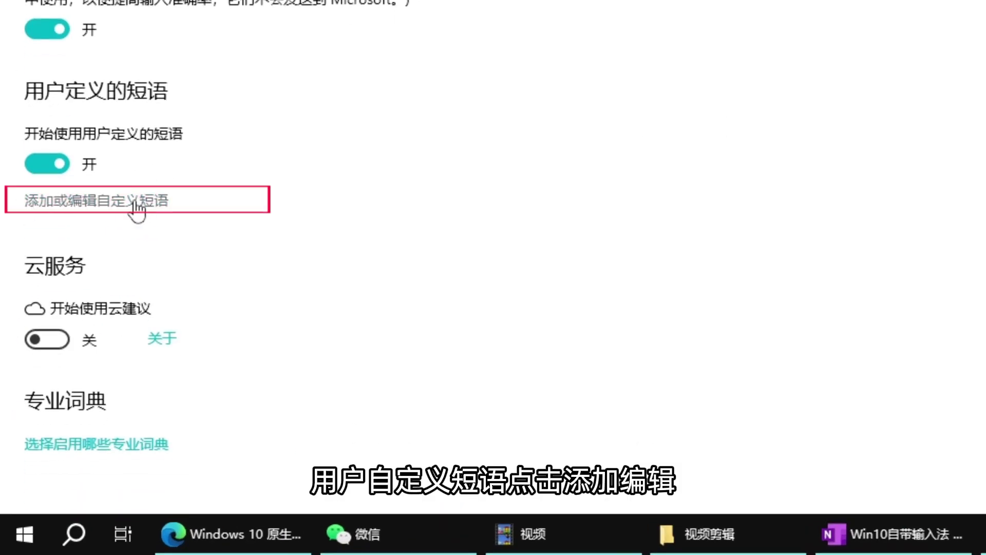
Add a user-defined phrase with the pinyin gzgq, candidate position 1 and the text 欢迎关注国强极客生活.
click(59, 173)
text(gz)
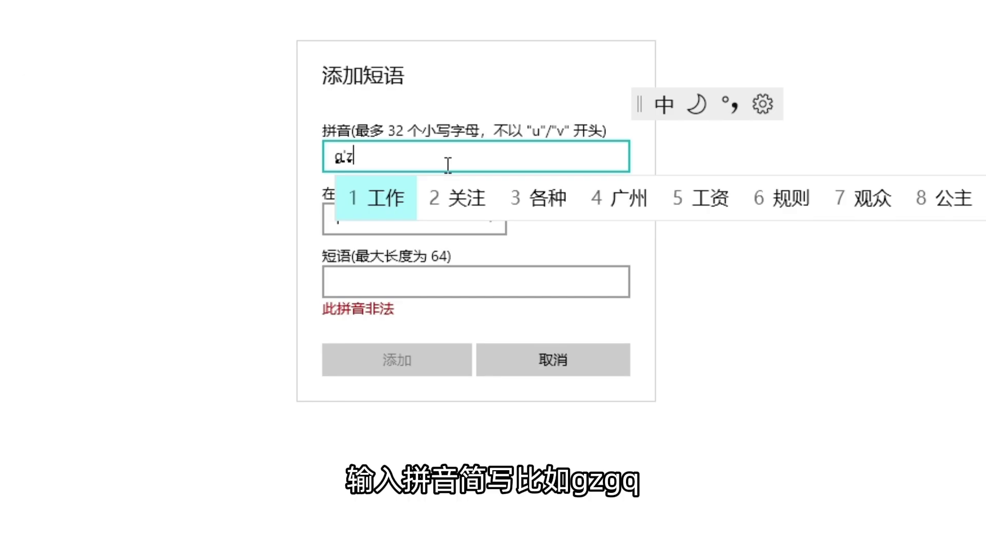
text(gq)
key(Return)
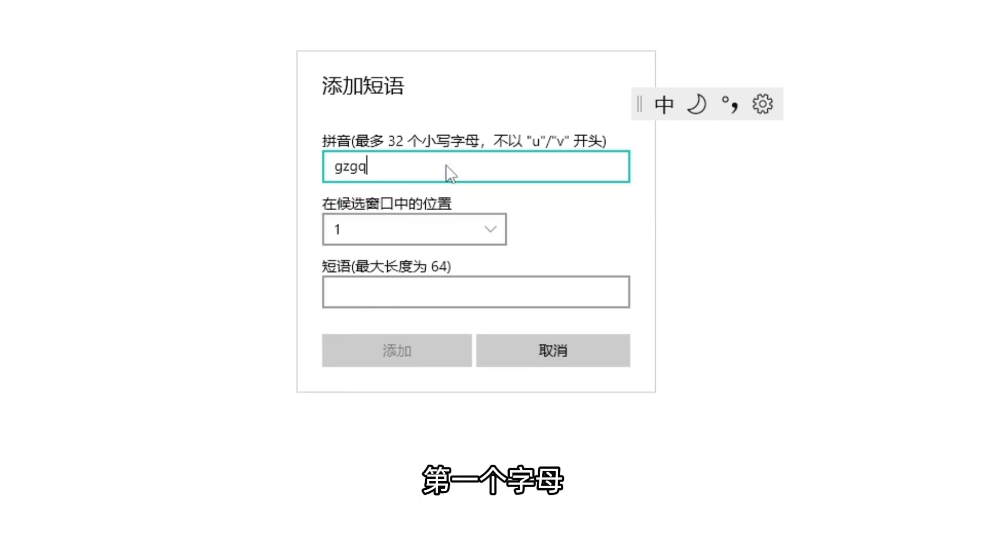
click(443, 234)
click(390, 194)
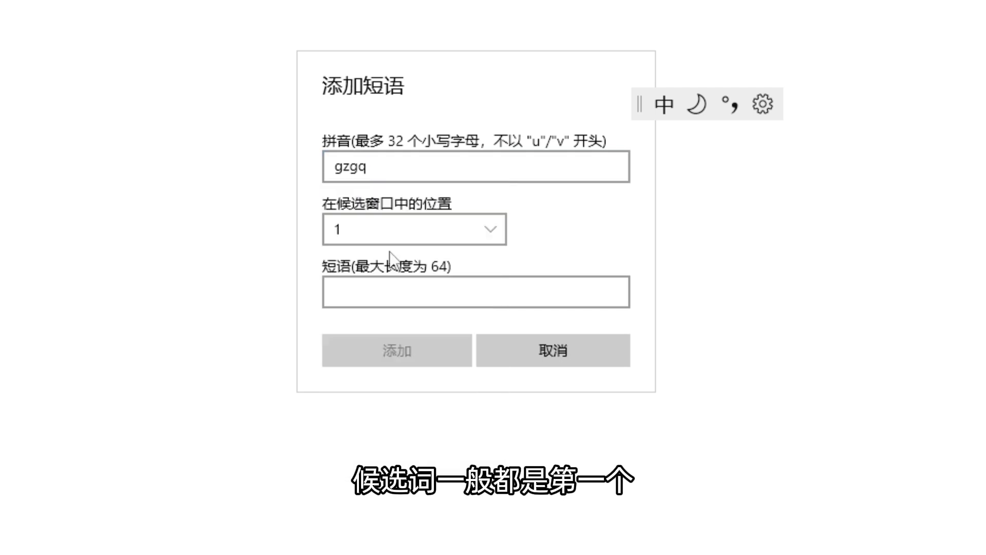
click(379, 280)
text(huanying guanzhu guoqiangjikeshenghuo)
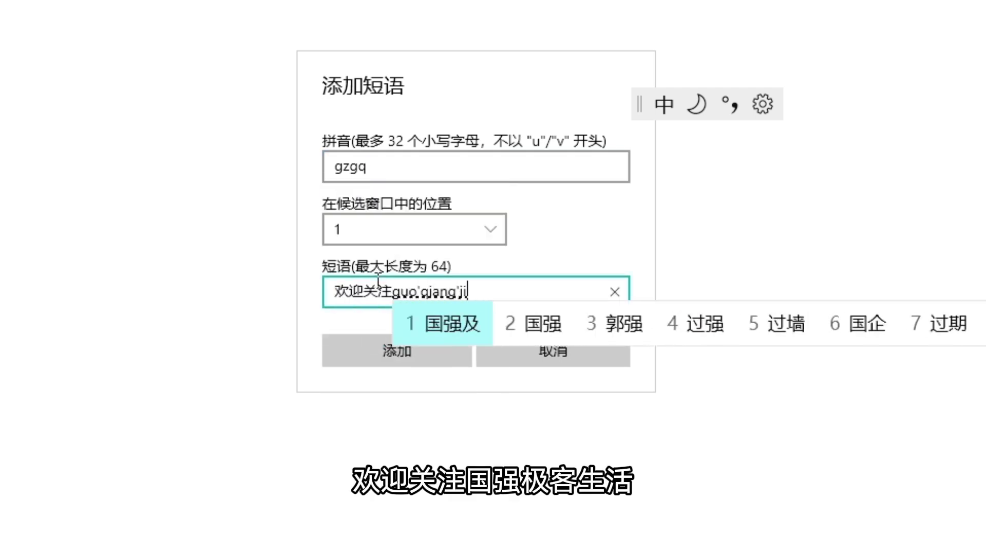
click(388, 351)
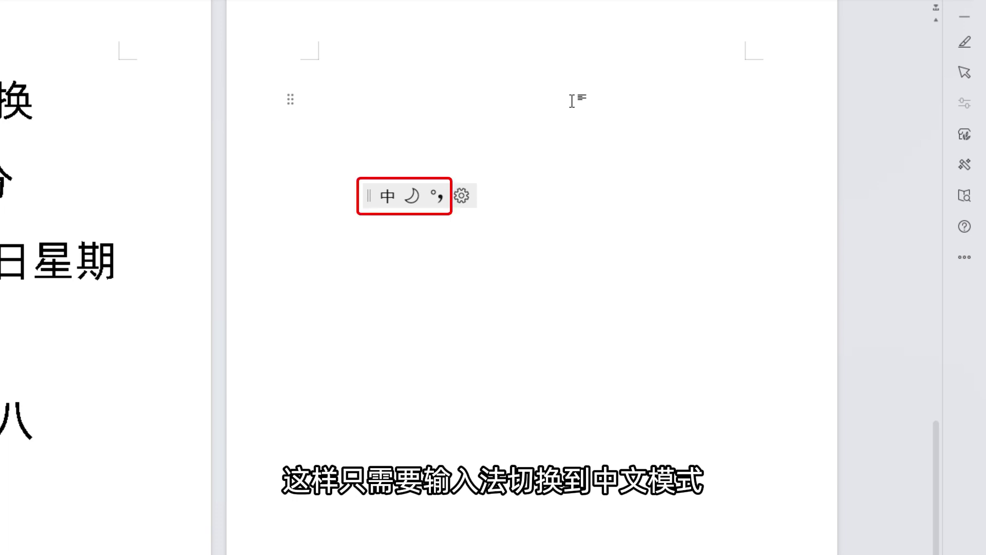
On the empty page of the WPS document, insert the custom phrase 欢迎关注国强极客生活 with gzgq.
text(gzgq)
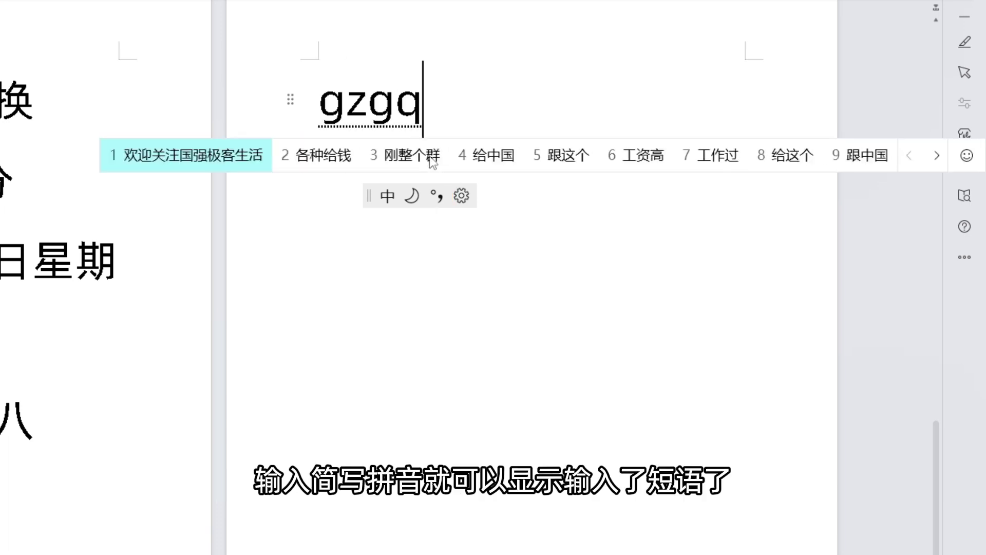
key(space)
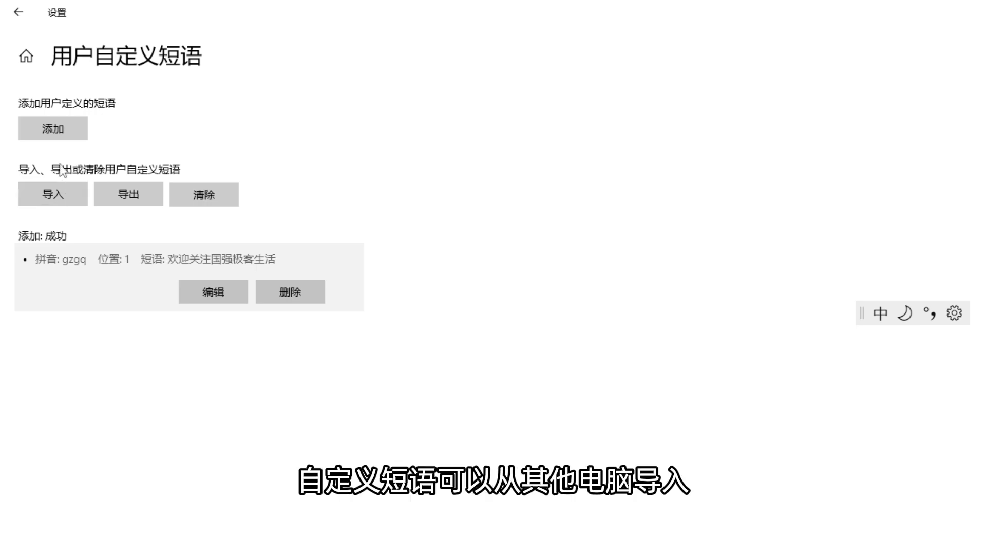
In the user-defined phrase settings, view the import dialog, cancel it, and open the export option.
click(75, 200)
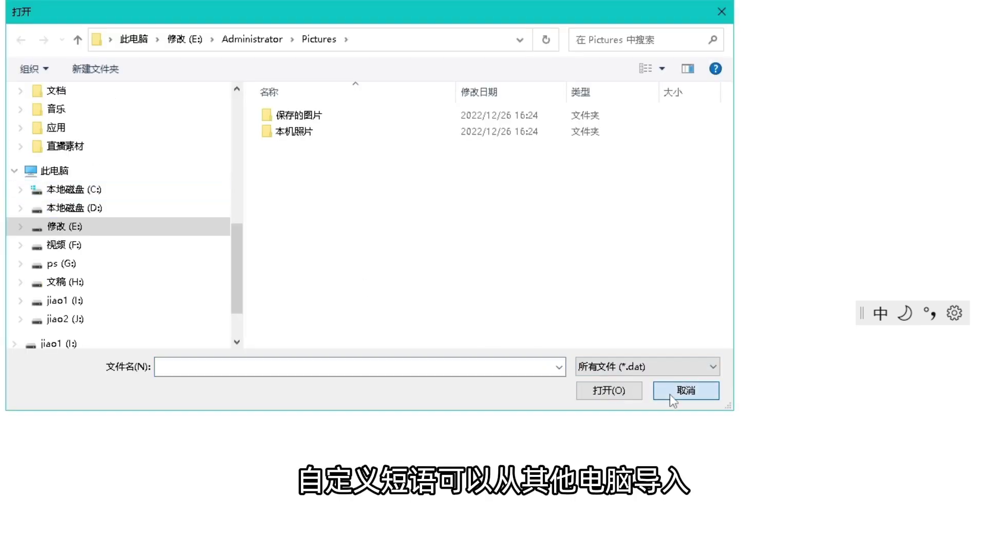
click(687, 390)
click(134, 199)
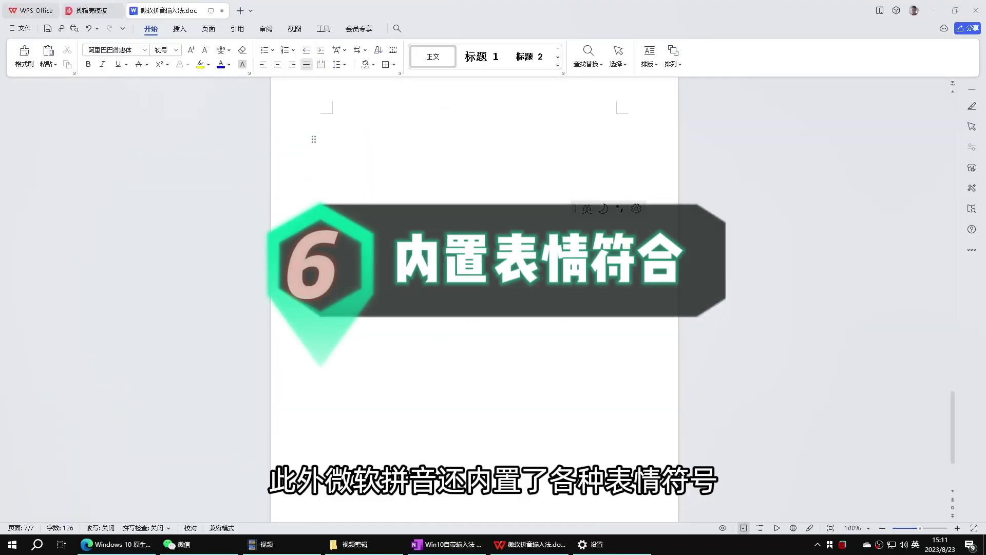
On the empty page of the WPS document, enter the pinyin d and open the 表情符号 panel from the candidate window.
click(332, 122)
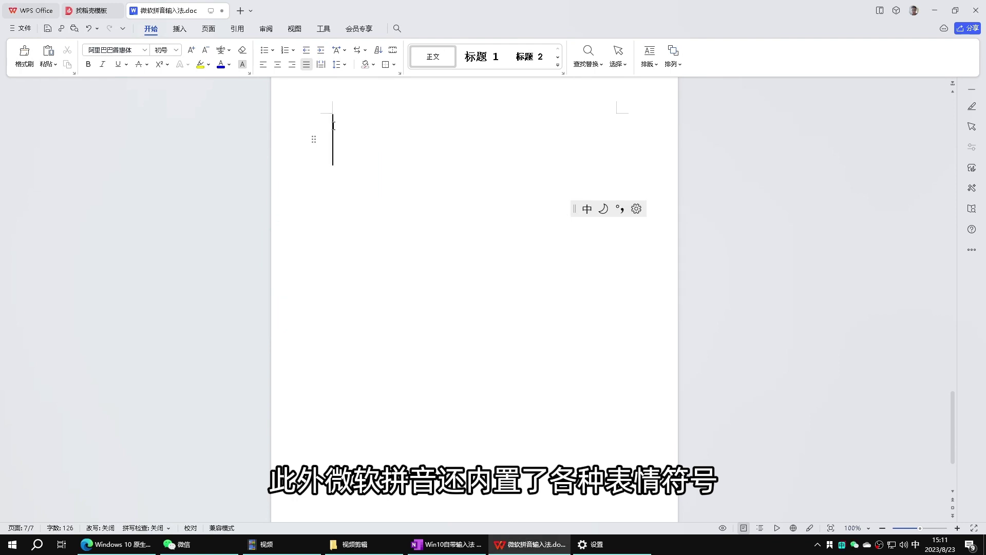
text(d)
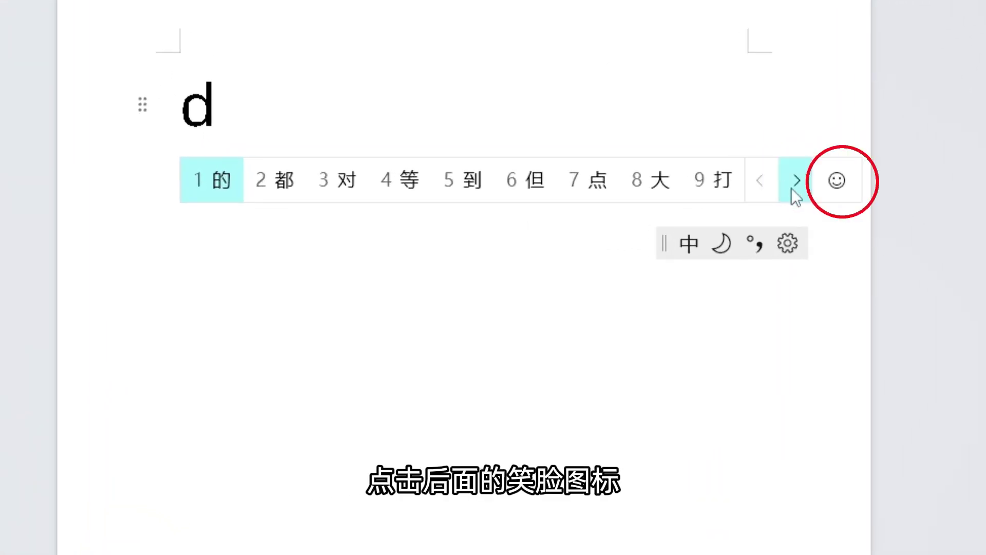
click(820, 195)
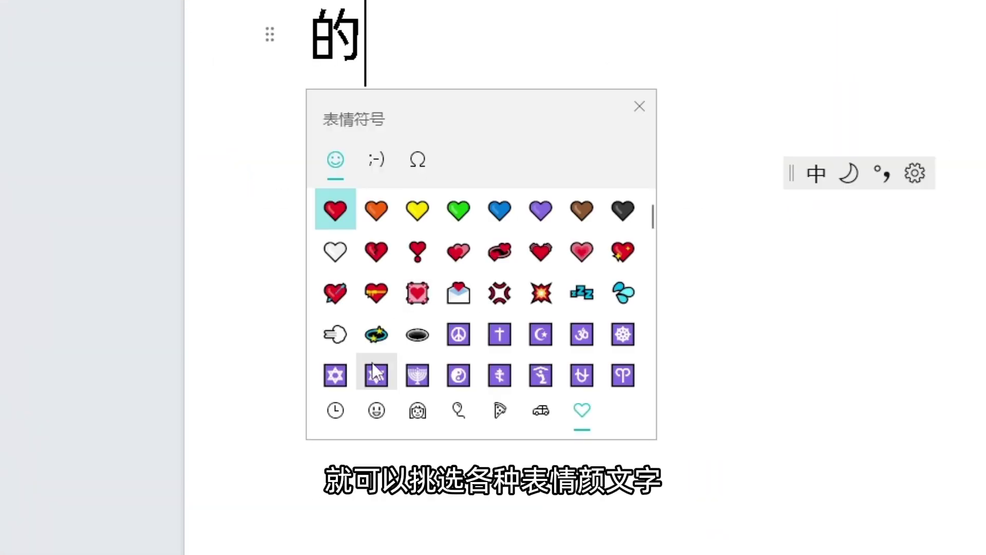
Browse the 颜文字 and special symbol sections of the emoji panel, checking one of the categories in each.
click(376, 159)
click(418, 410)
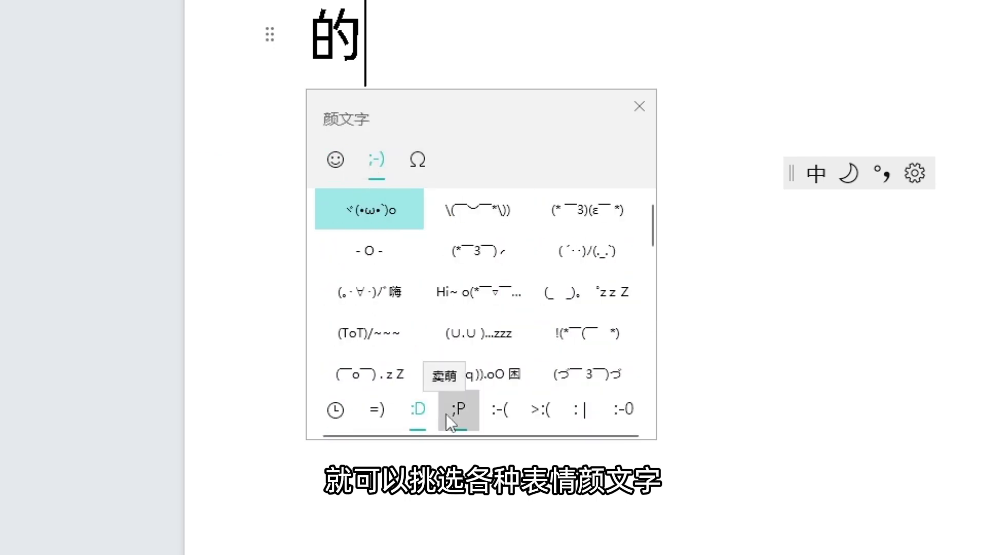
click(418, 159)
click(459, 409)
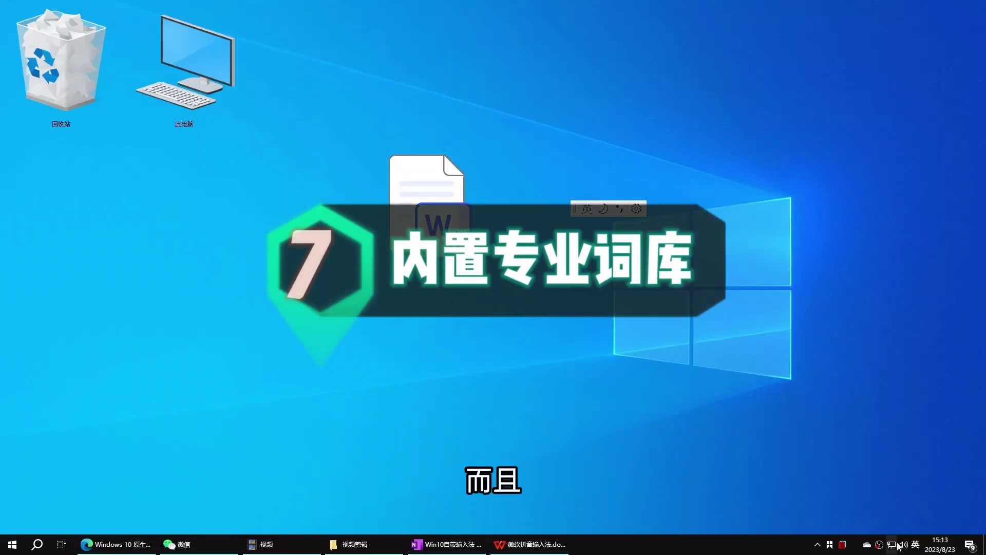
Open the Microsoft Pinyin settings for 词库和自学习 and go to the page for choosing which 专业词典 to enable.
right_click(916, 545)
click(905, 511)
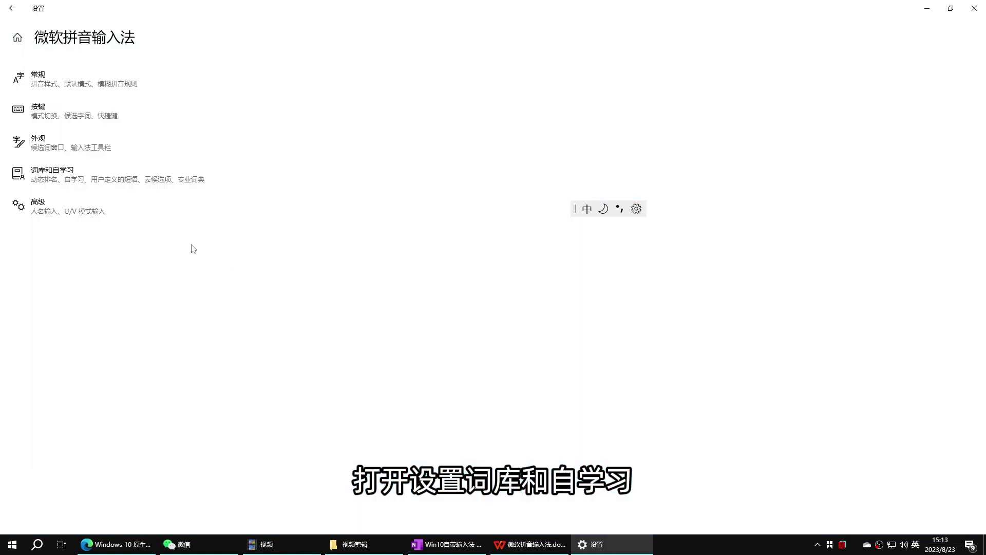
click(120, 183)
scroll(120, 184, down, 1)
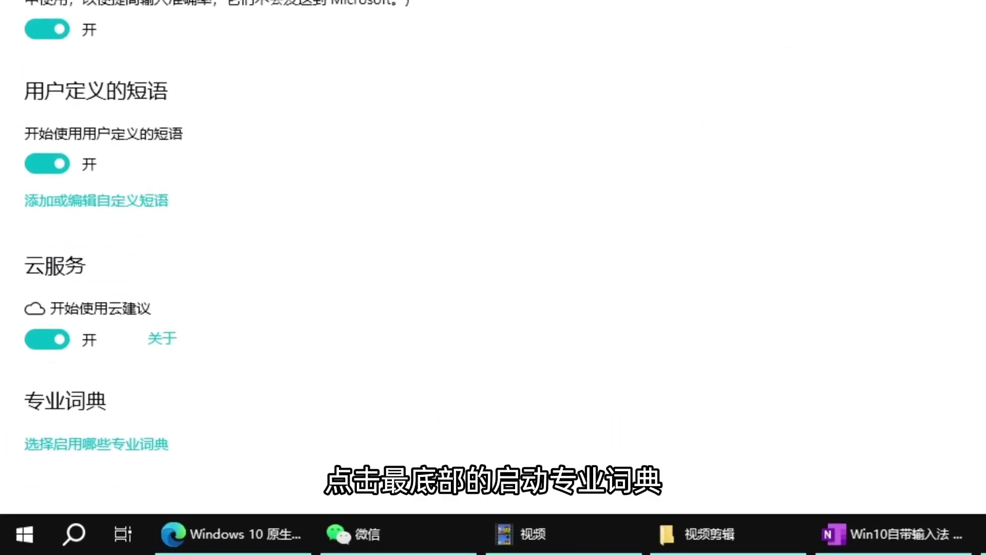
click(129, 445)
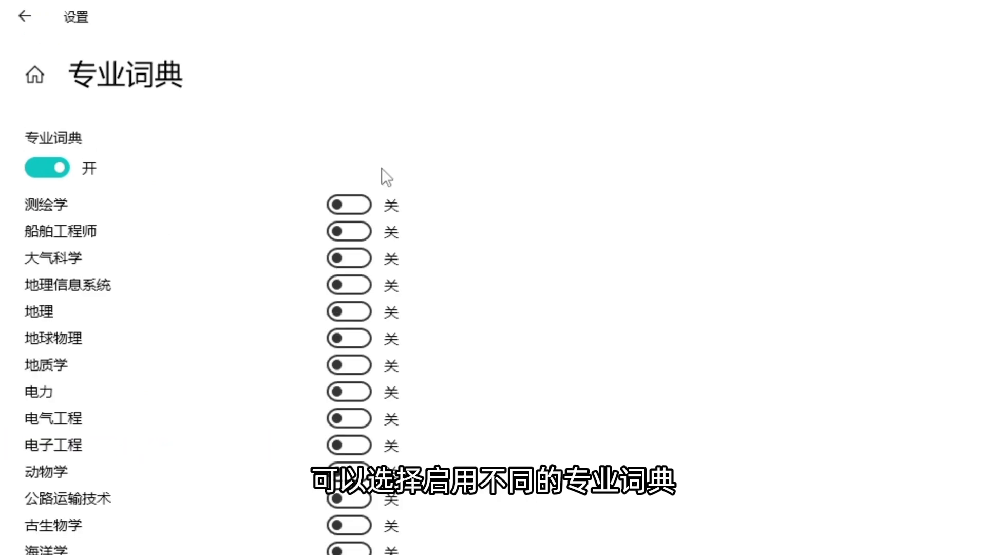
Look through the full list of 专业词典 subjects and their on/off switches.
scroll(355, 260, down, 10)
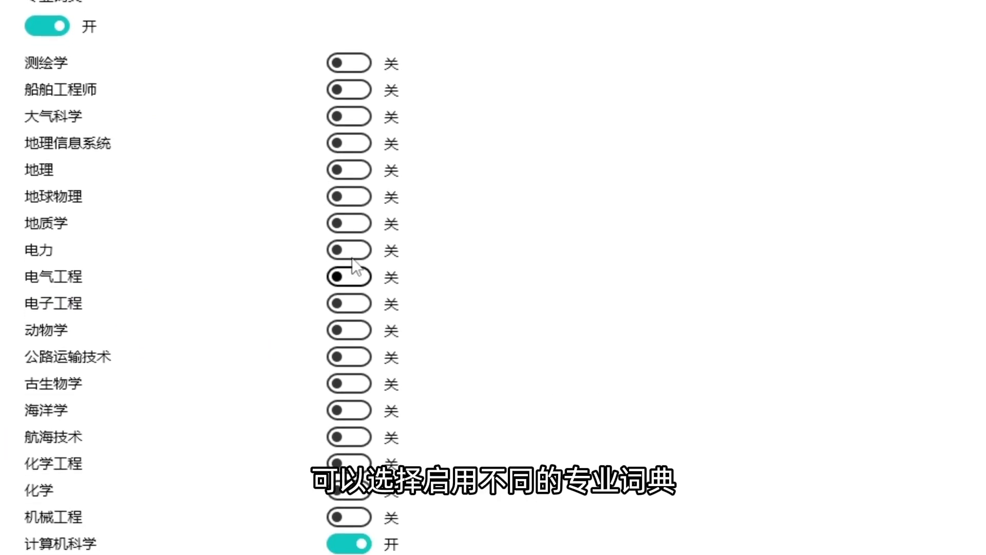
scroll(371, 168, down, 5)
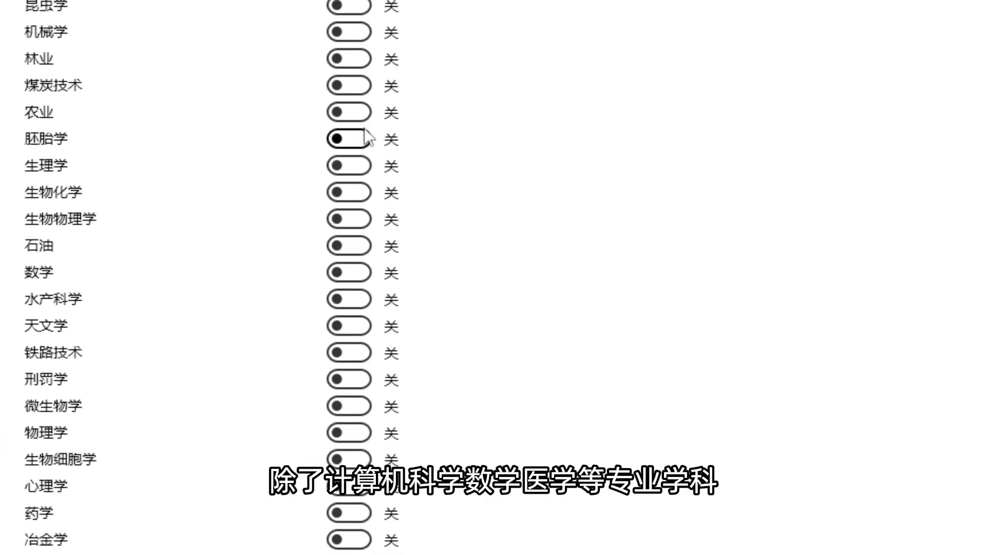
scroll(355, 439, up, 8)
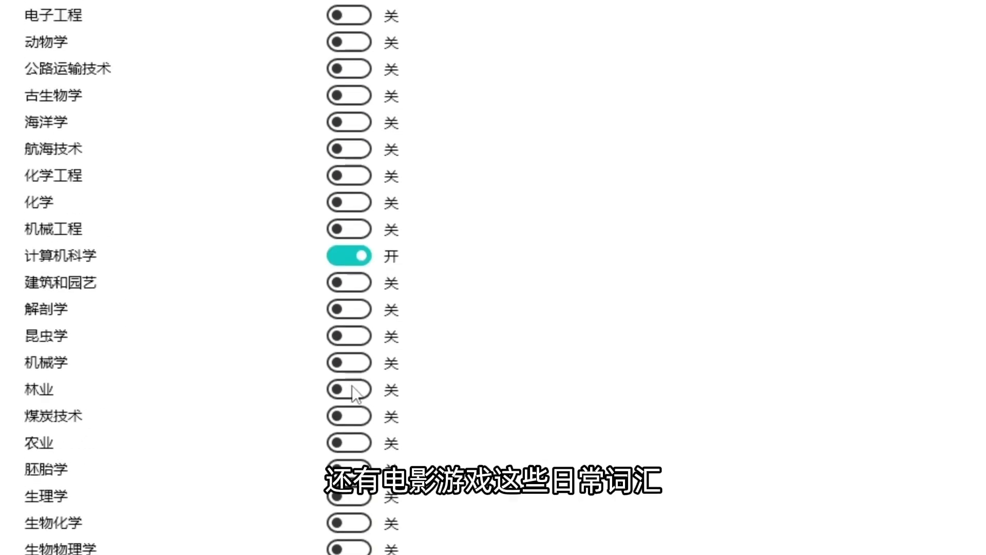
scroll(353, 390, down, 8)
scroll(362, 110, down, 4)
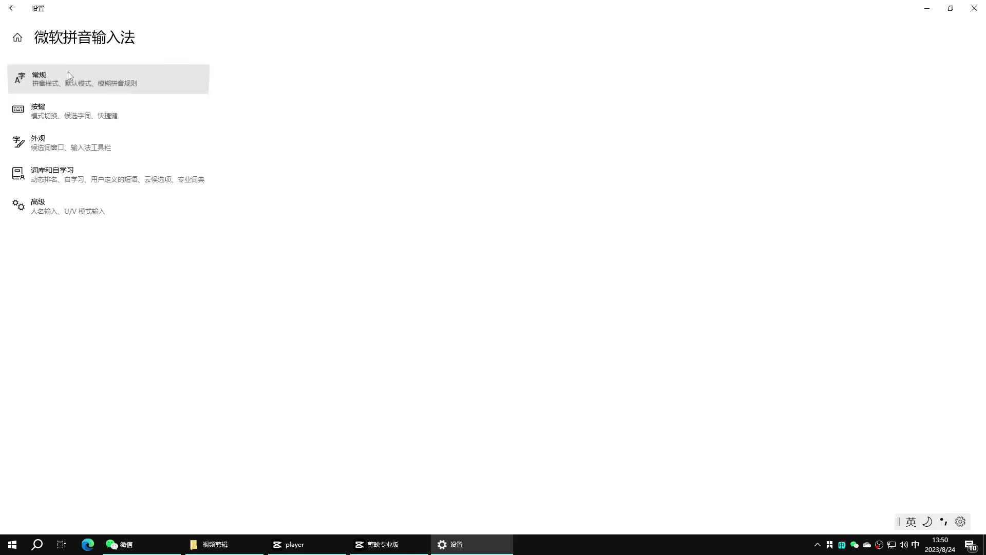
Review the 常规, 按键 and 词库和自学习 pages of the Microsoft Pinyin settings.
click(31, 77)
click(10, 10)
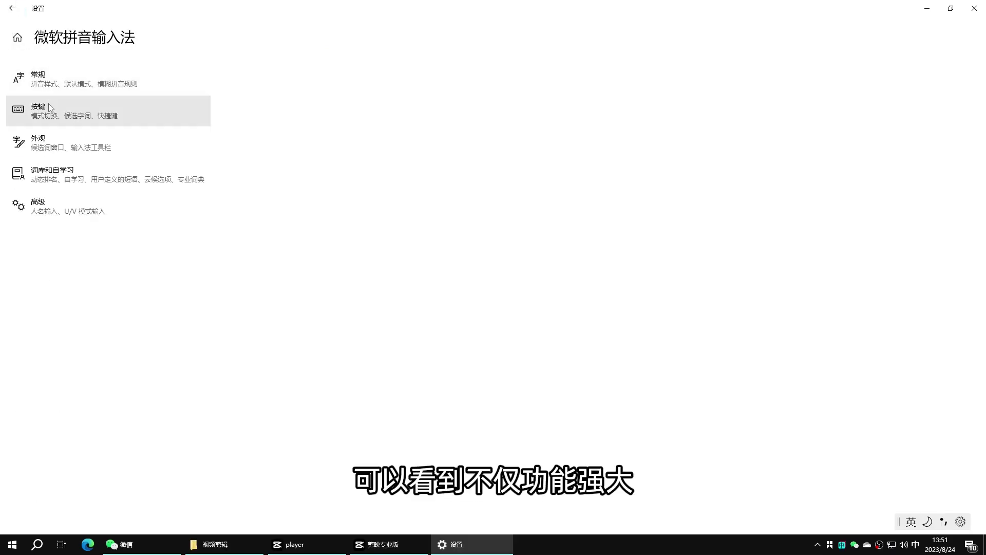
click(49, 114)
click(12, 10)
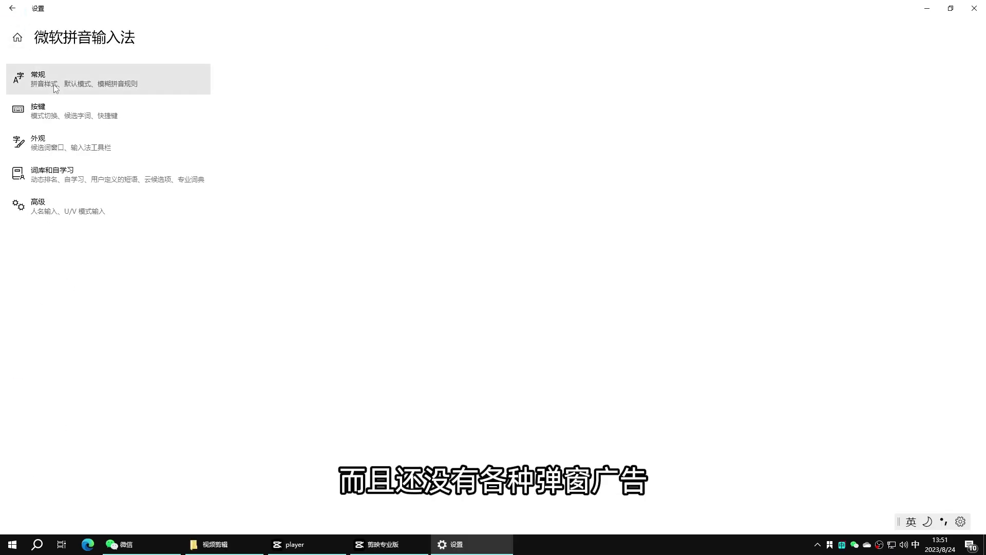
click(11, 9)
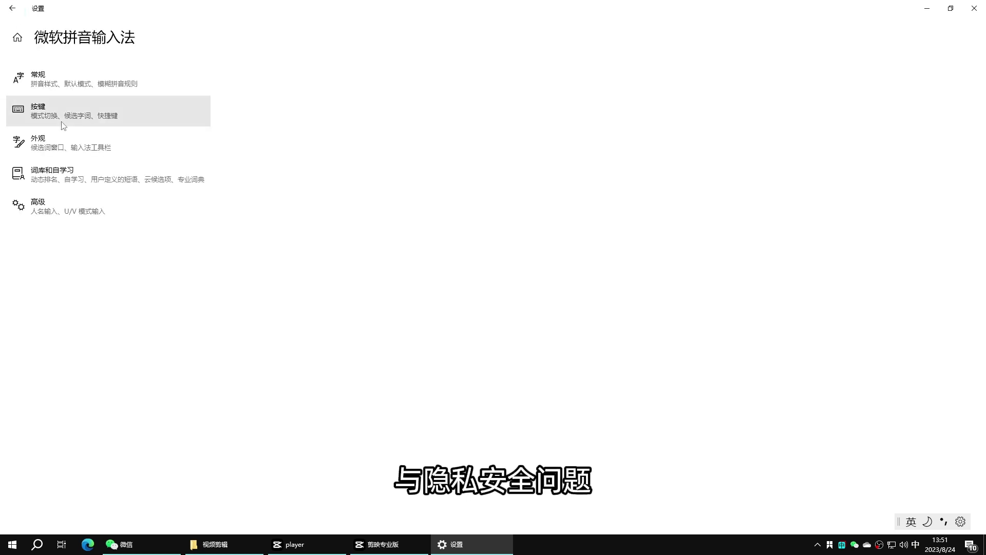
click(68, 181)
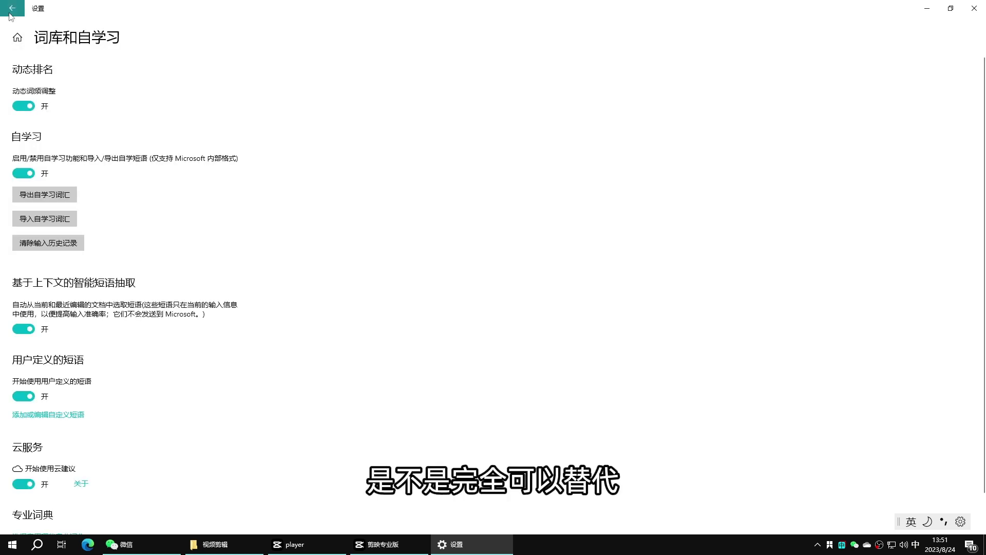